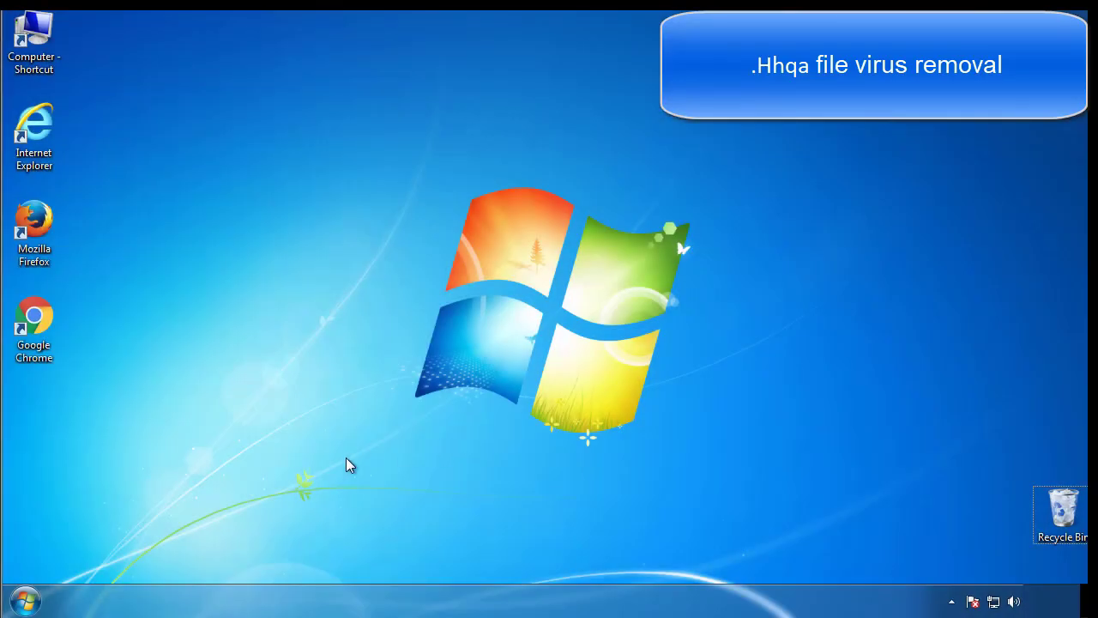
Step: Enable minimal Safe boot in System Configuration (msconfig), restart the computer, and close the Safe Mode help window
click(36, 599)
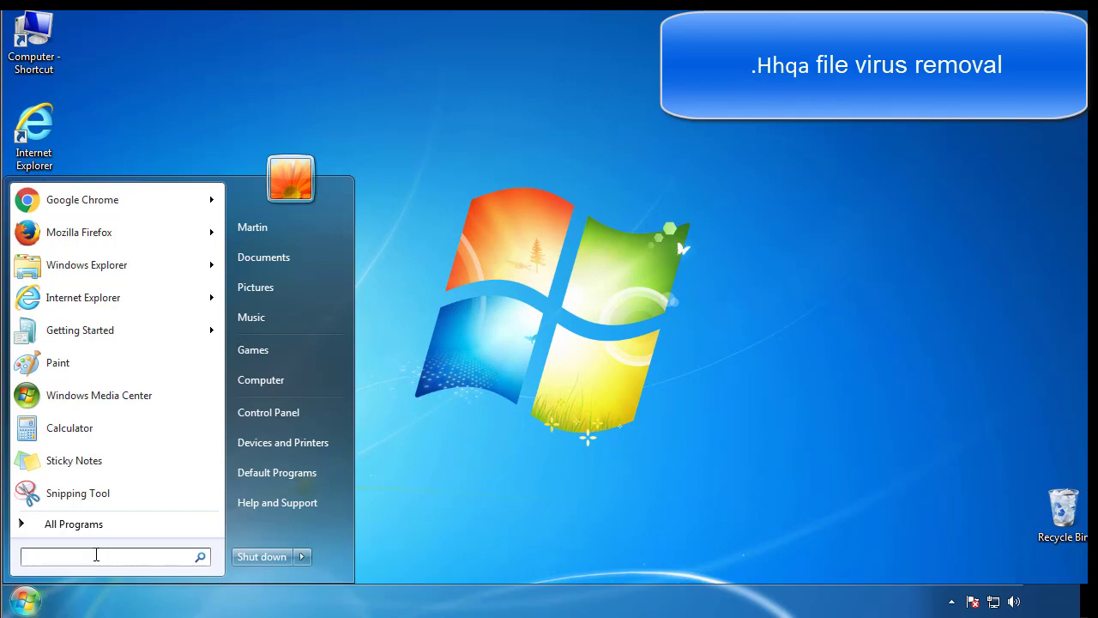
text(msconfig)
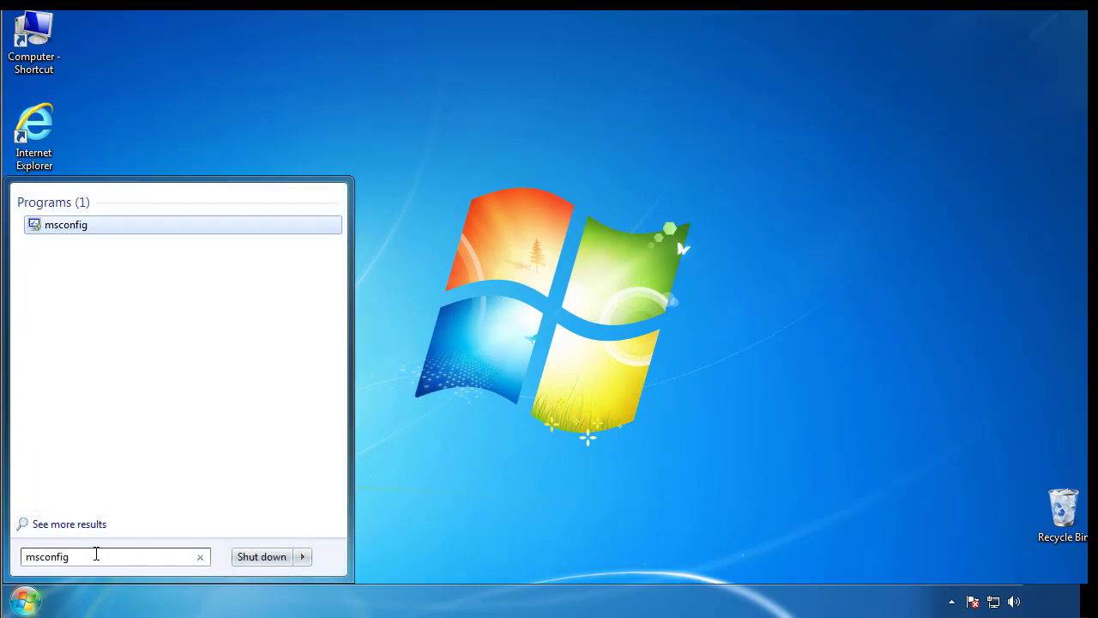
key(Return)
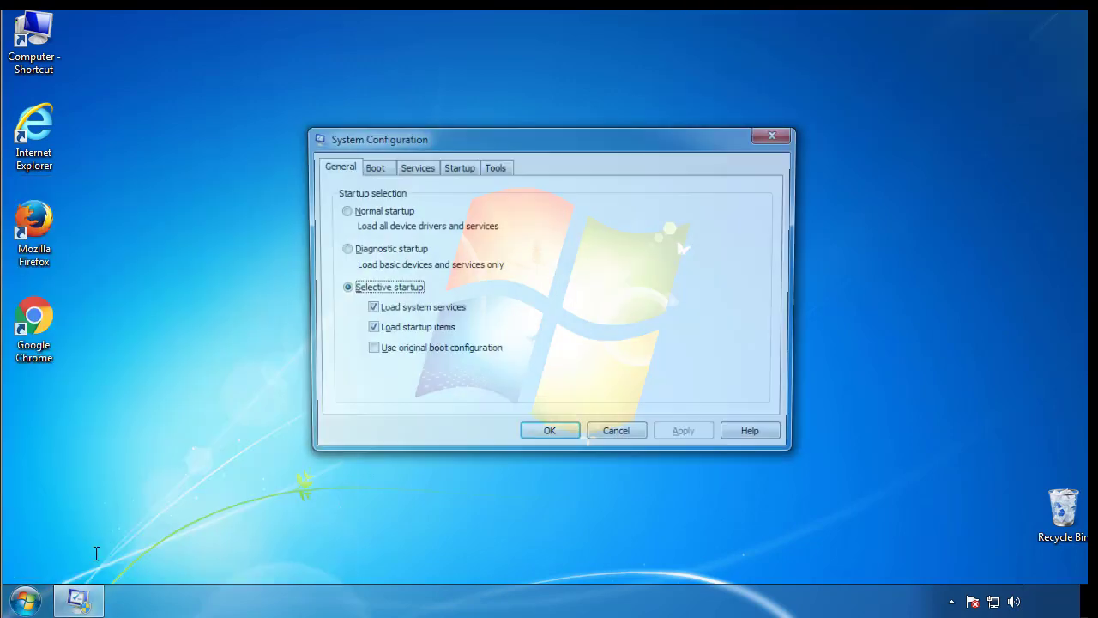
click(372, 168)
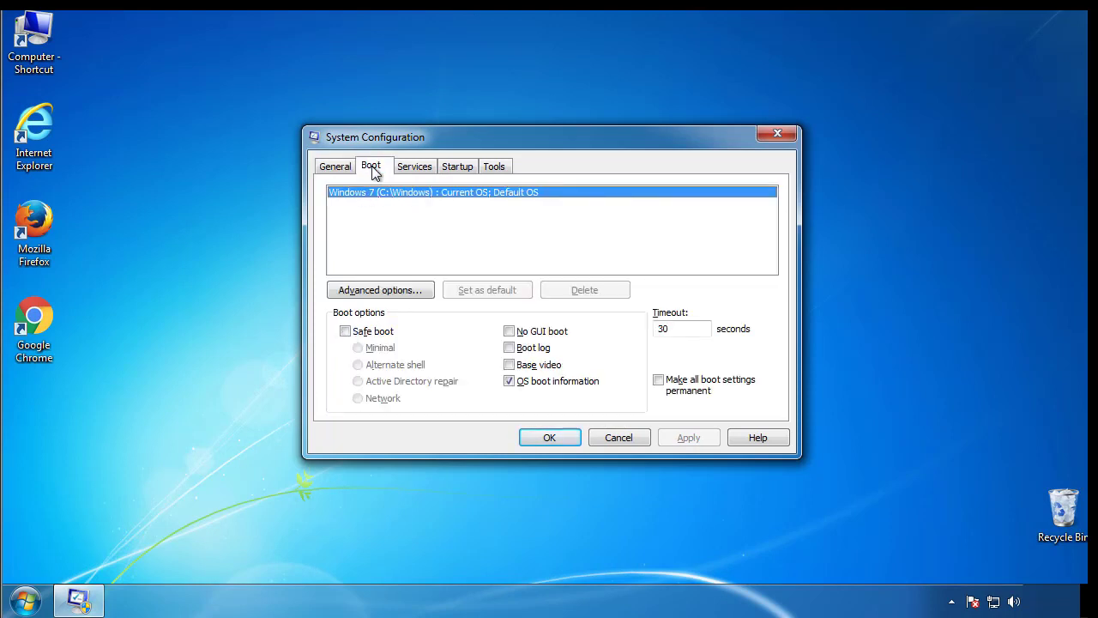
click(345, 332)
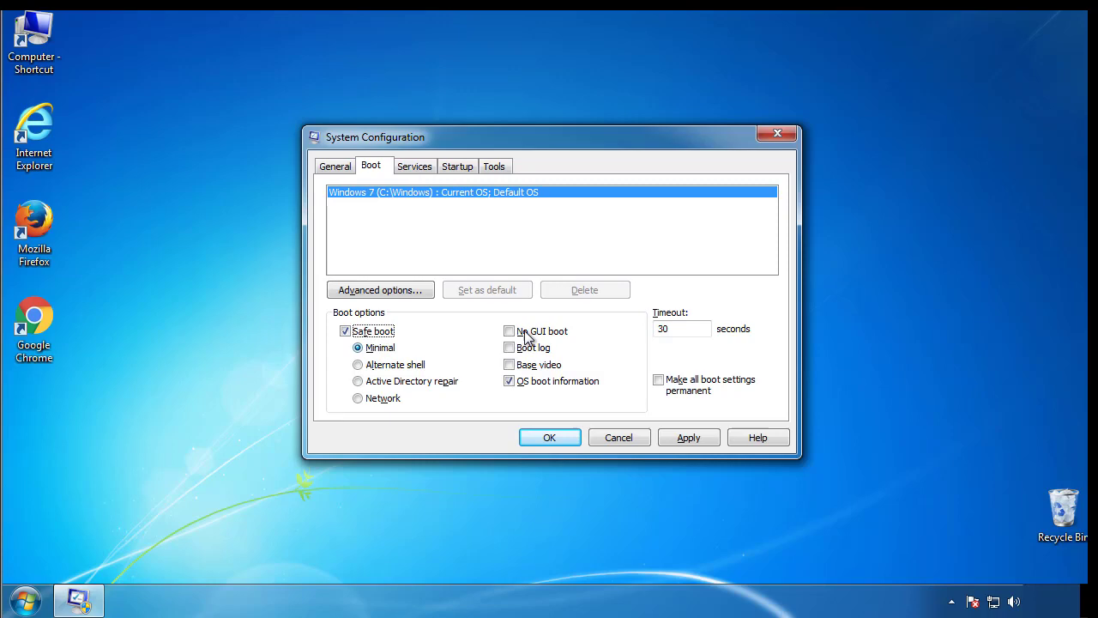
click(559, 439)
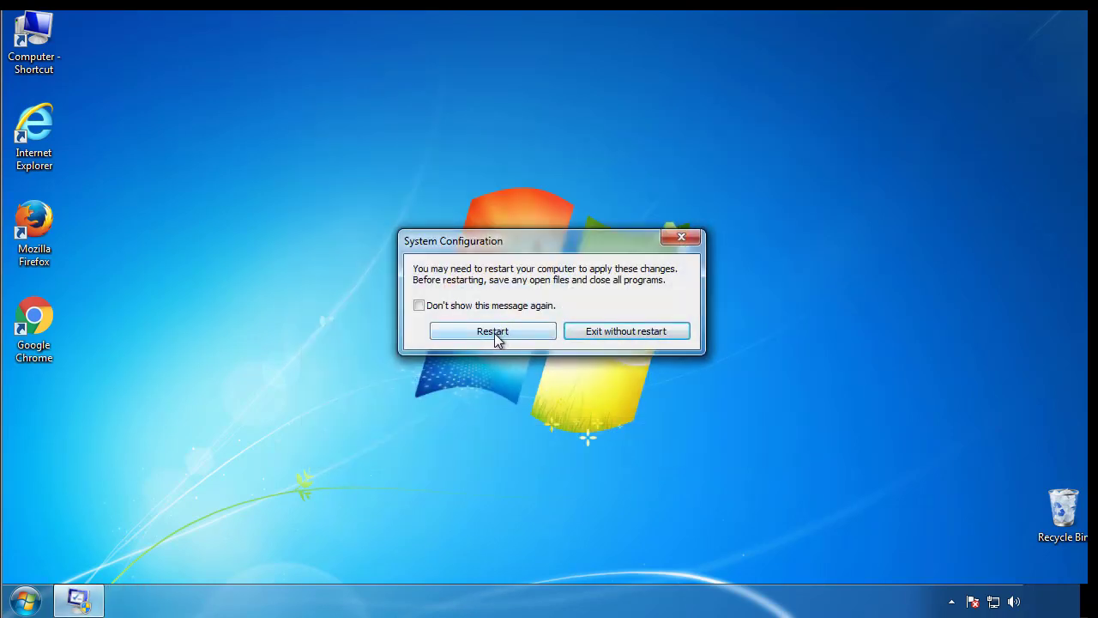
click(495, 333)
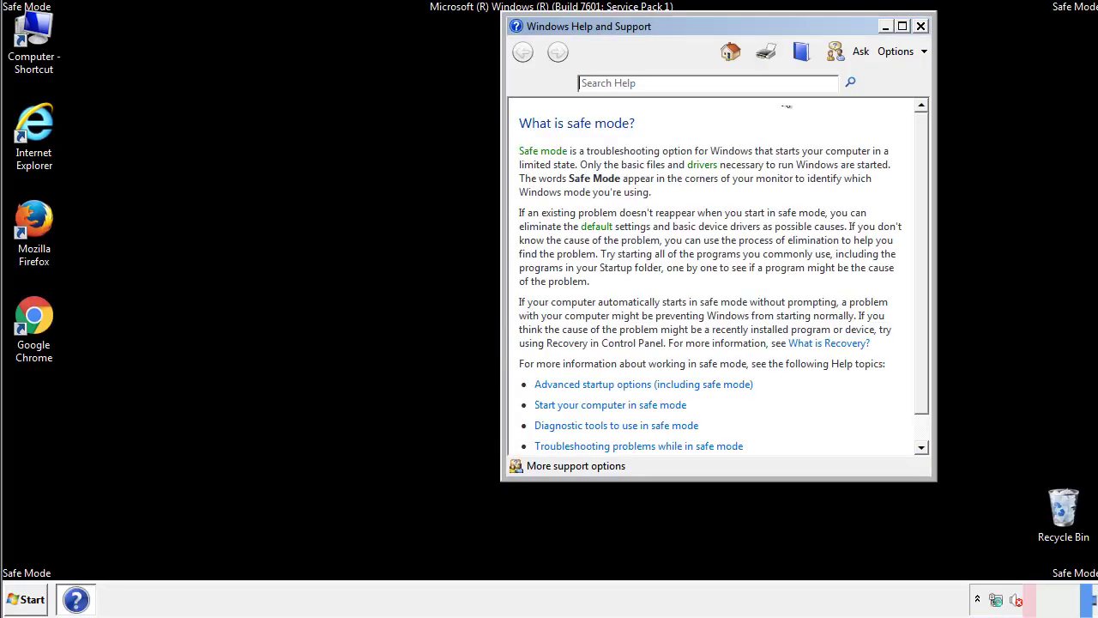
click(920, 26)
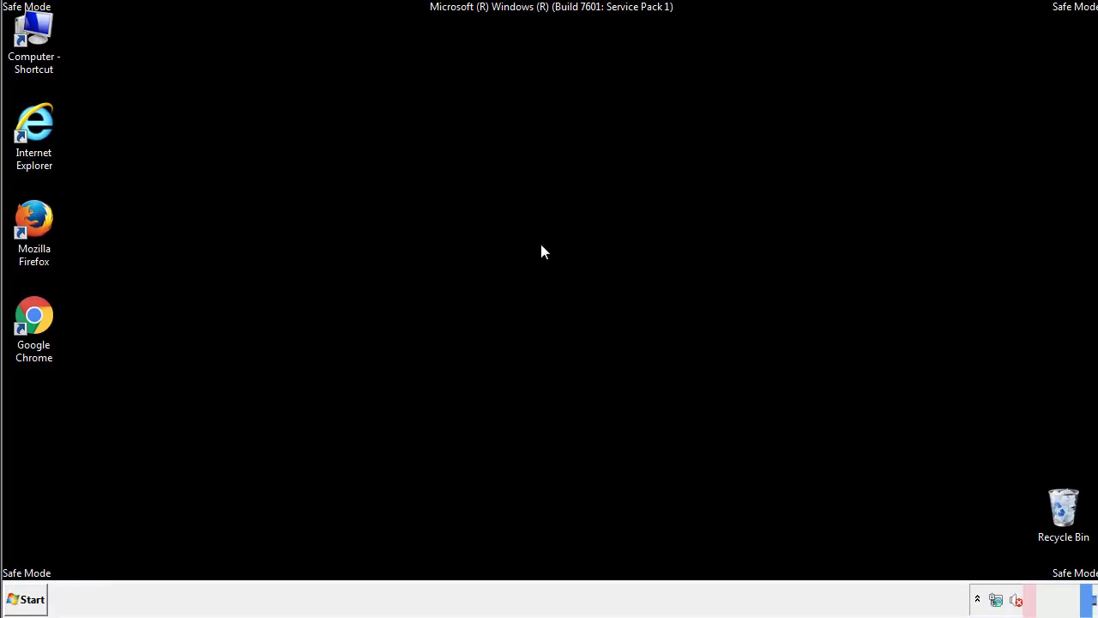
Step: Set Folder Options in Control Panel to show hidden files, folders, and drives, then close Control Panel
click(32, 598)
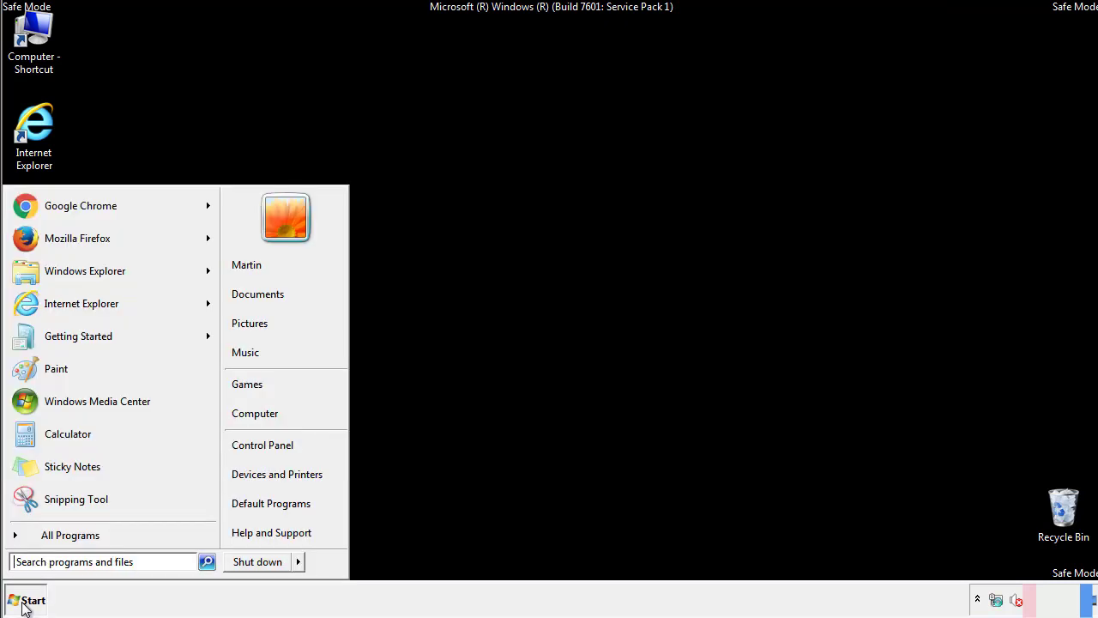
click(273, 442)
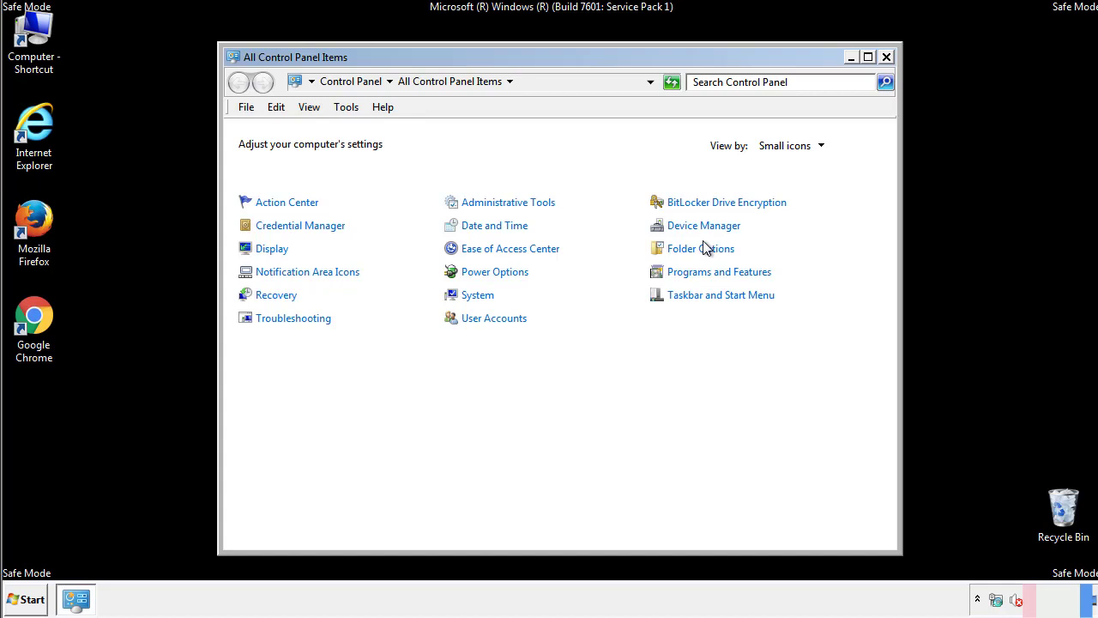
click(703, 250)
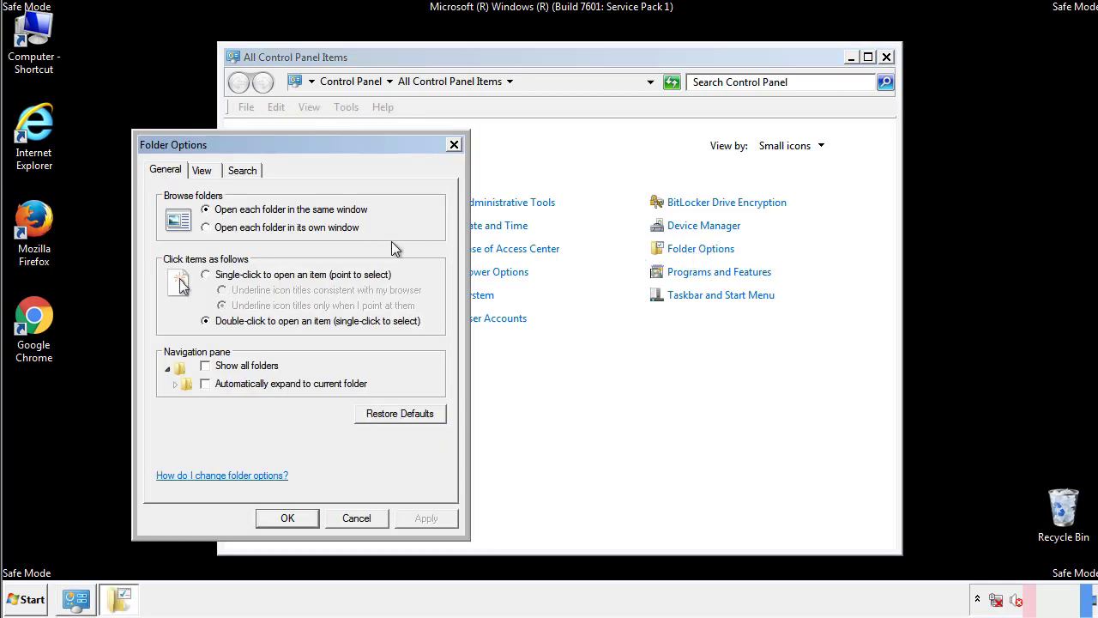
click(203, 171)
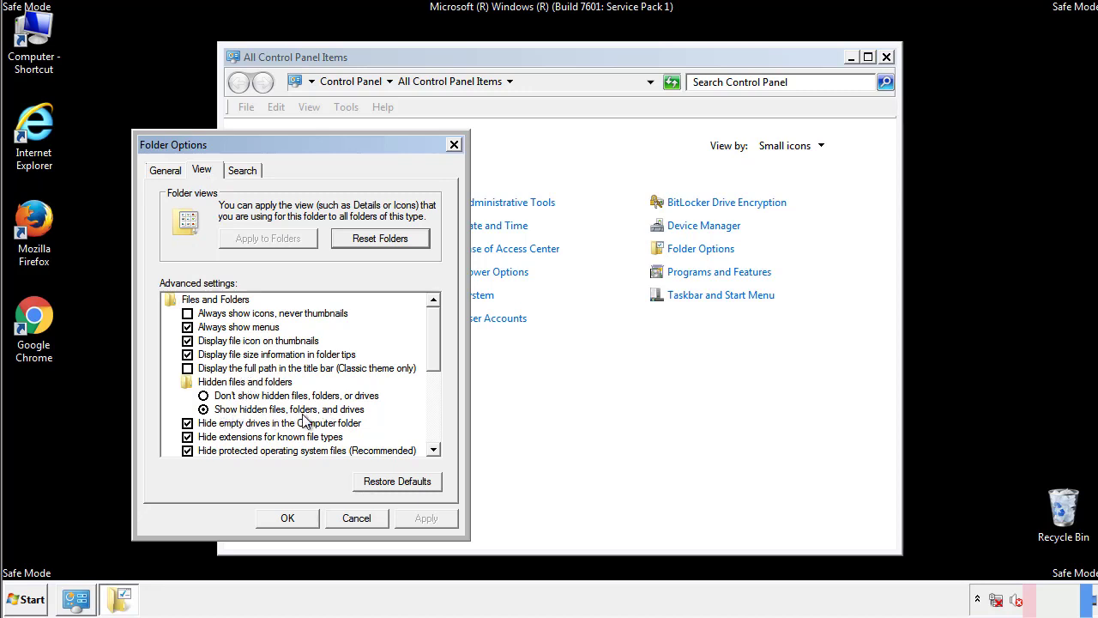
click(295, 517)
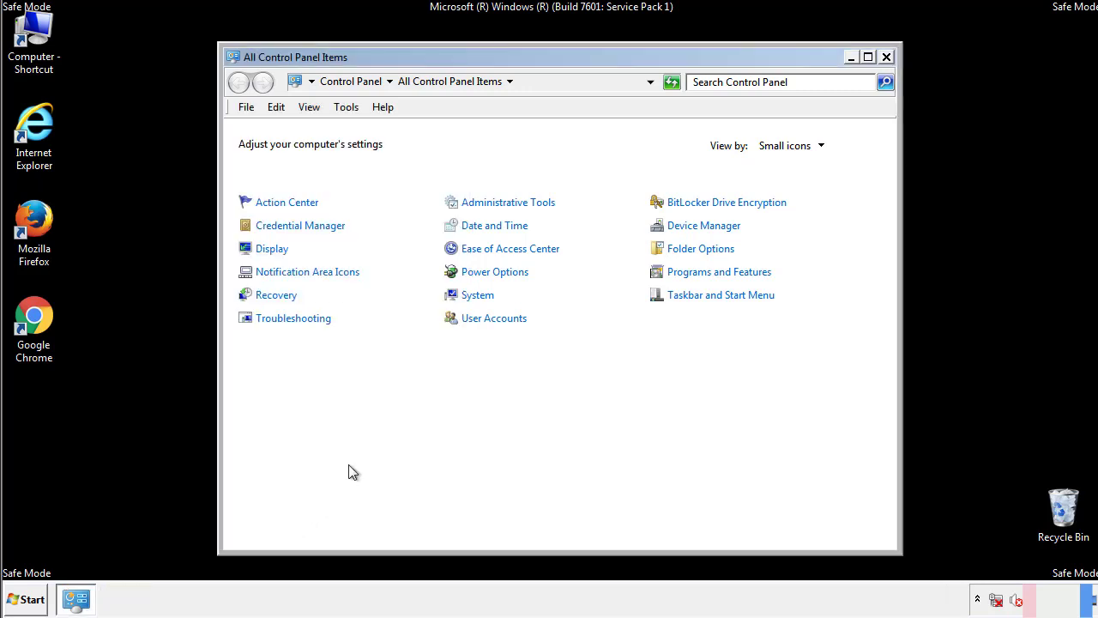
click(887, 57)
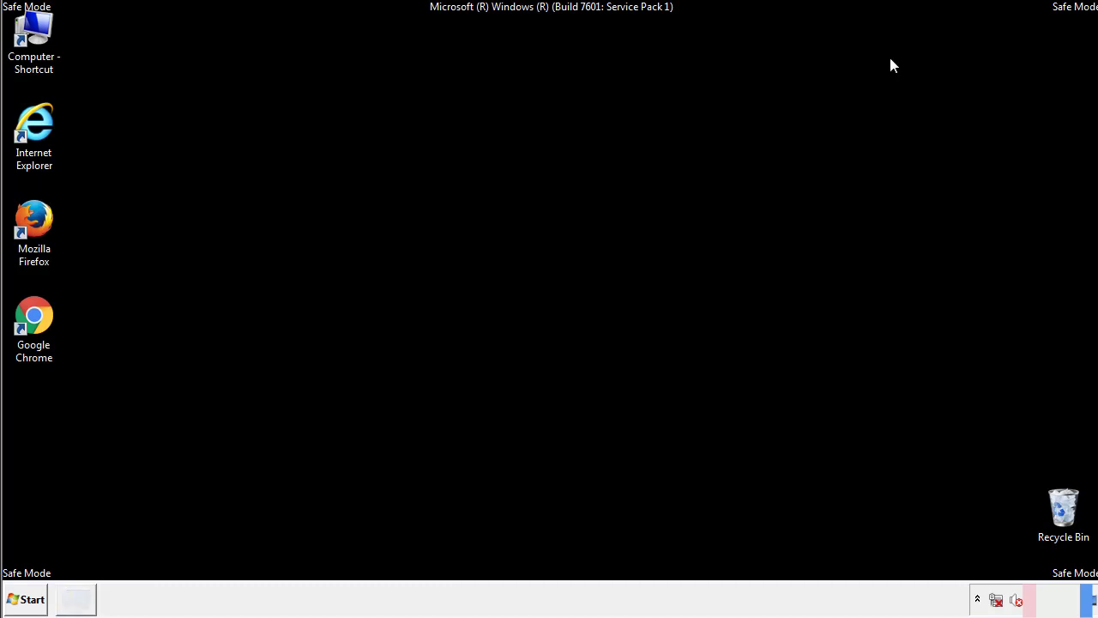
Step: Browse to the folder C:\Windows\System32\drivers\etc
double_click(44, 30)
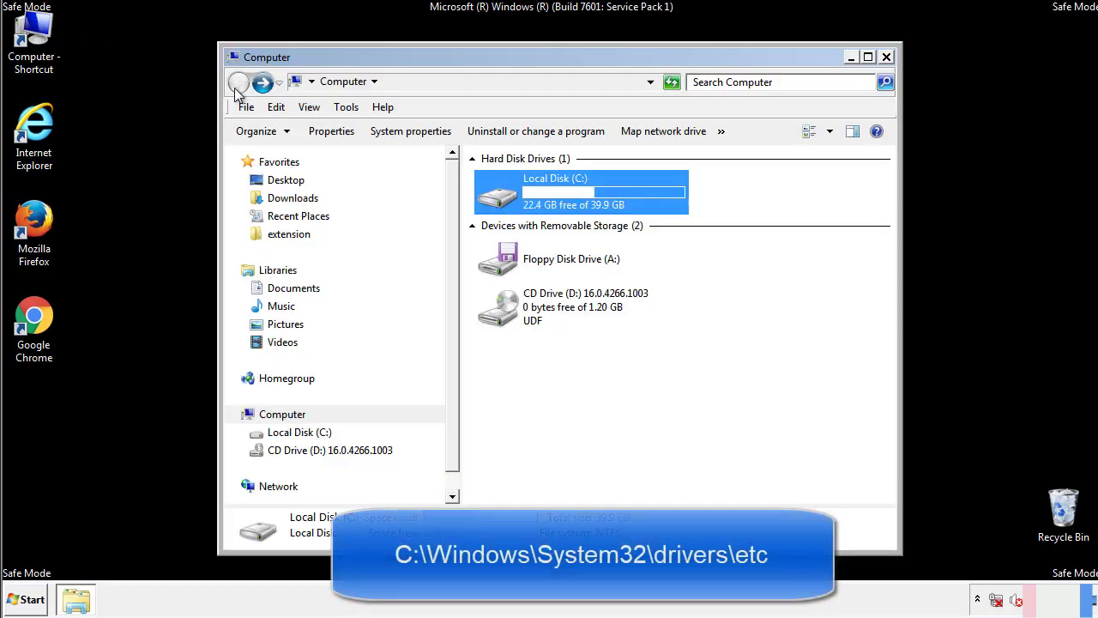
double_click(505, 199)
click(501, 315)
double_click(501, 316)
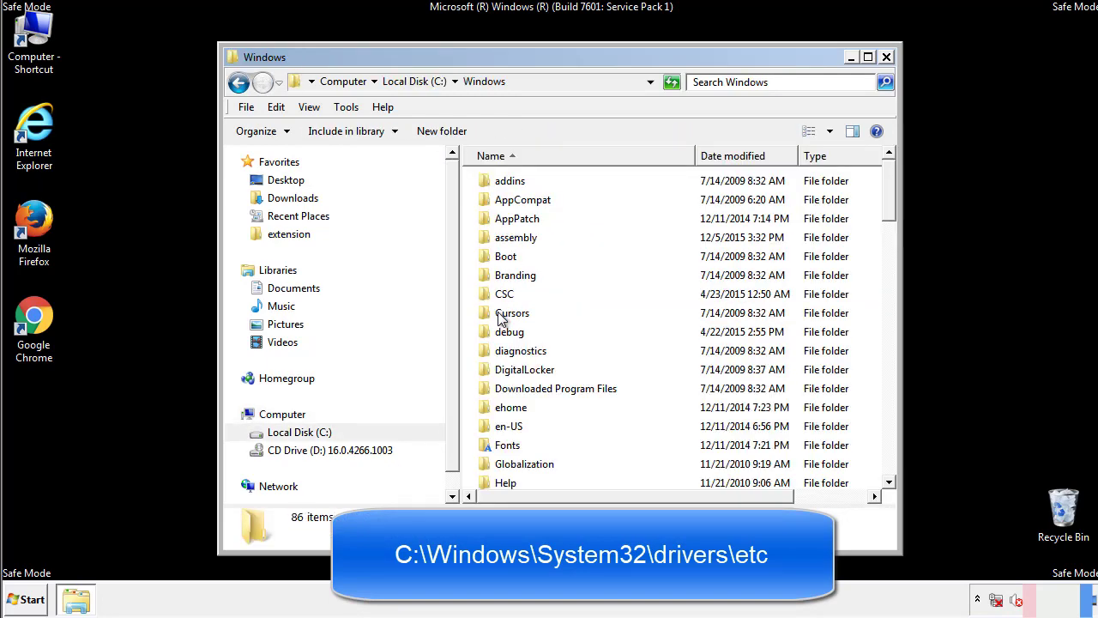
scroll(506, 386, down, 2)
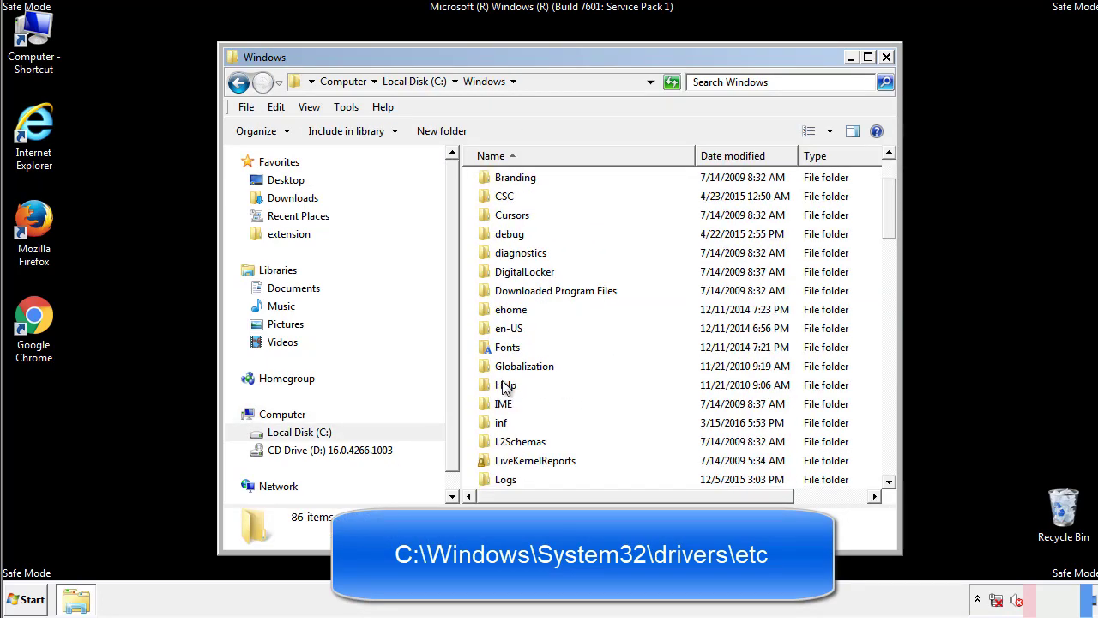
scroll(506, 388, down, 7)
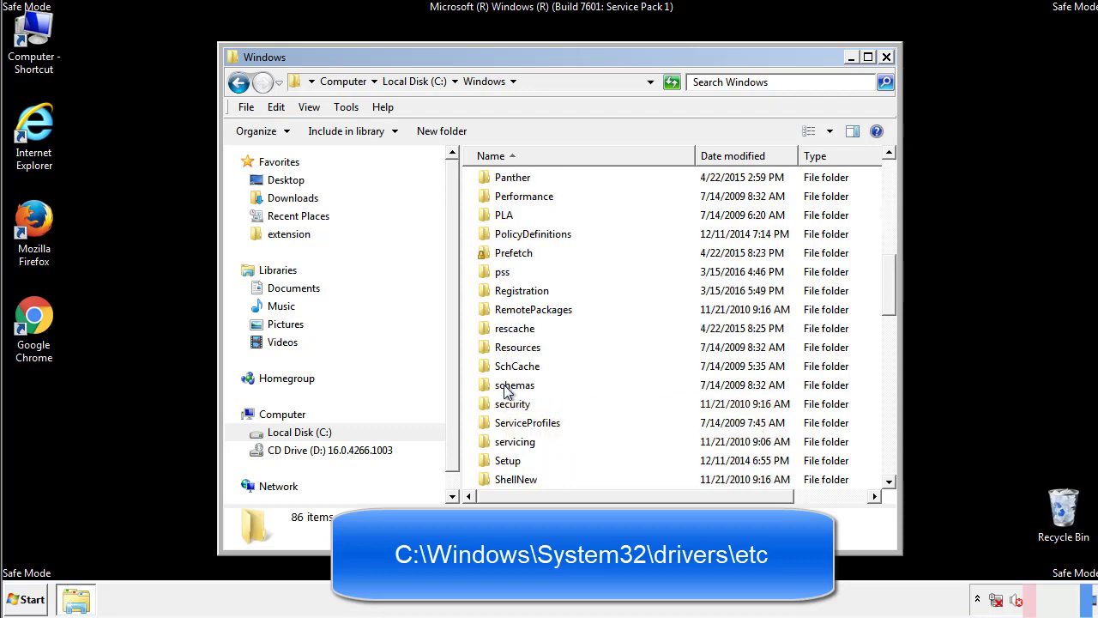
scroll(504, 388, down, 2)
double_click(520, 441)
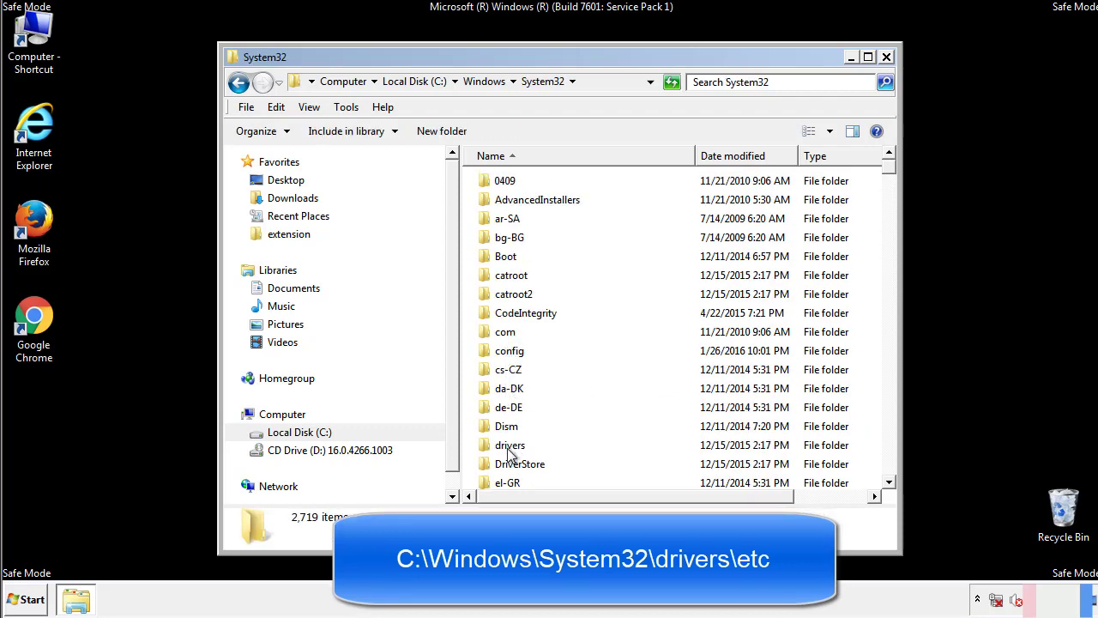
double_click(510, 444)
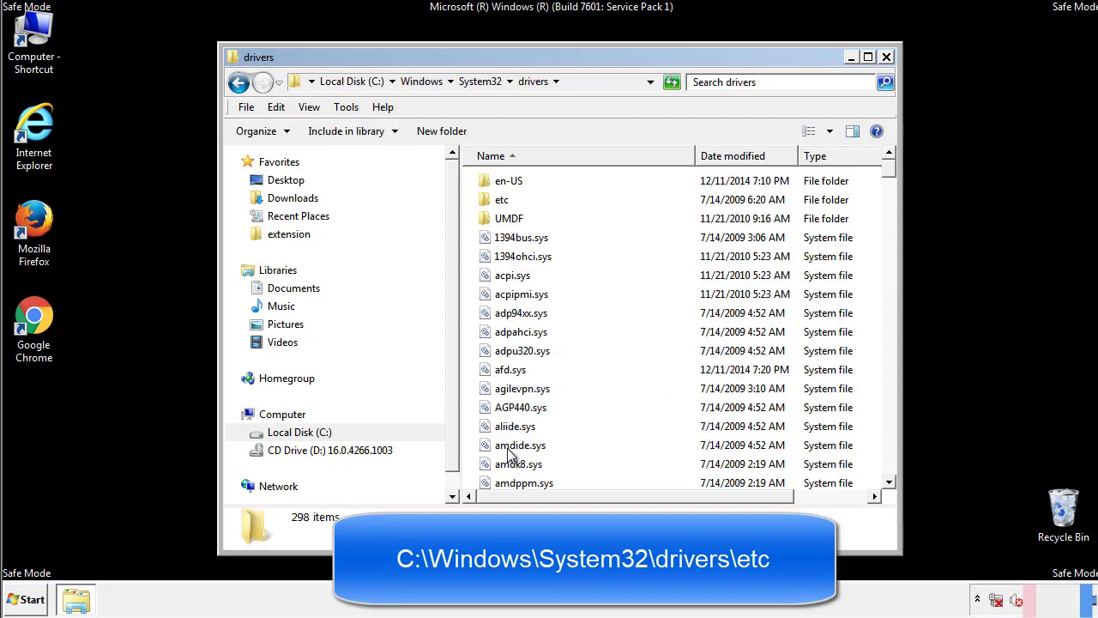
double_click(492, 206)
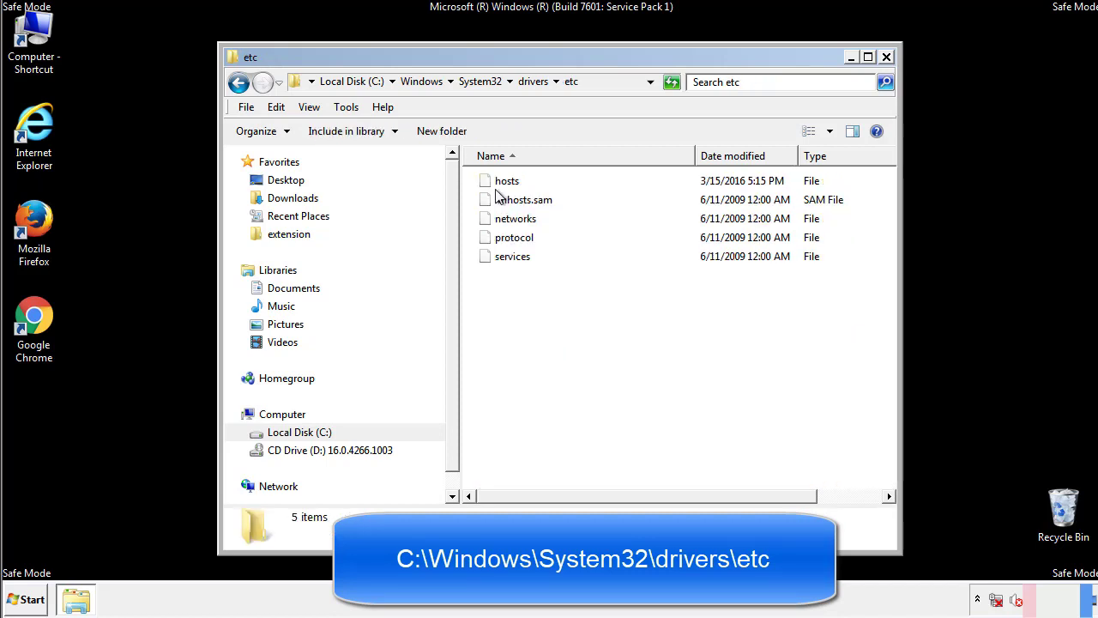
Step: Open the hosts file with Notepad and move its window fully into view
double_click(495, 182)
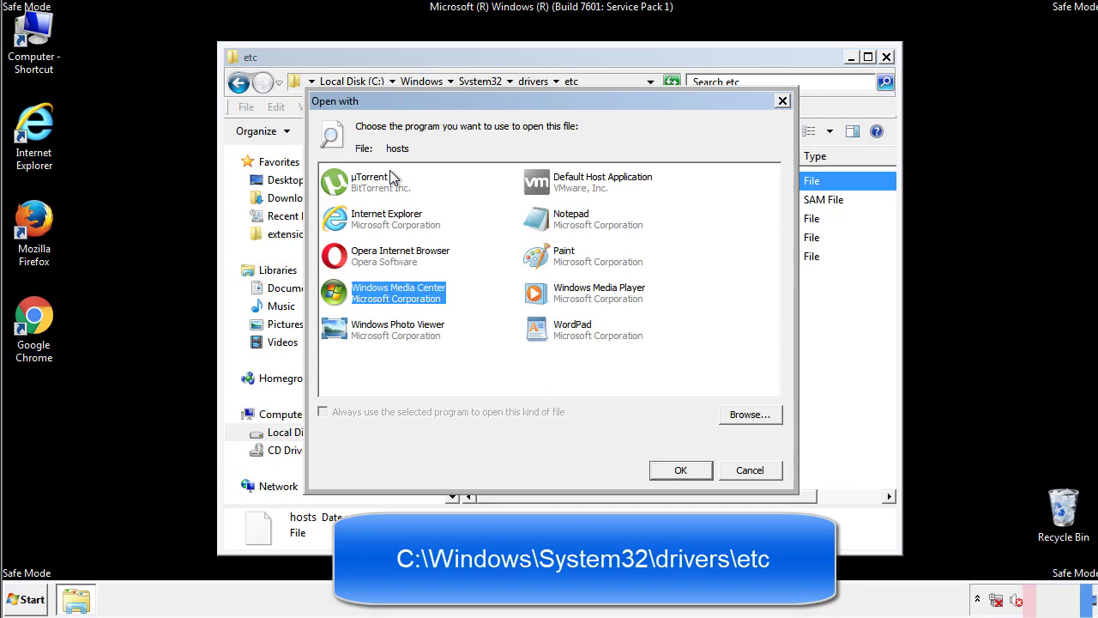
click(556, 225)
click(678, 469)
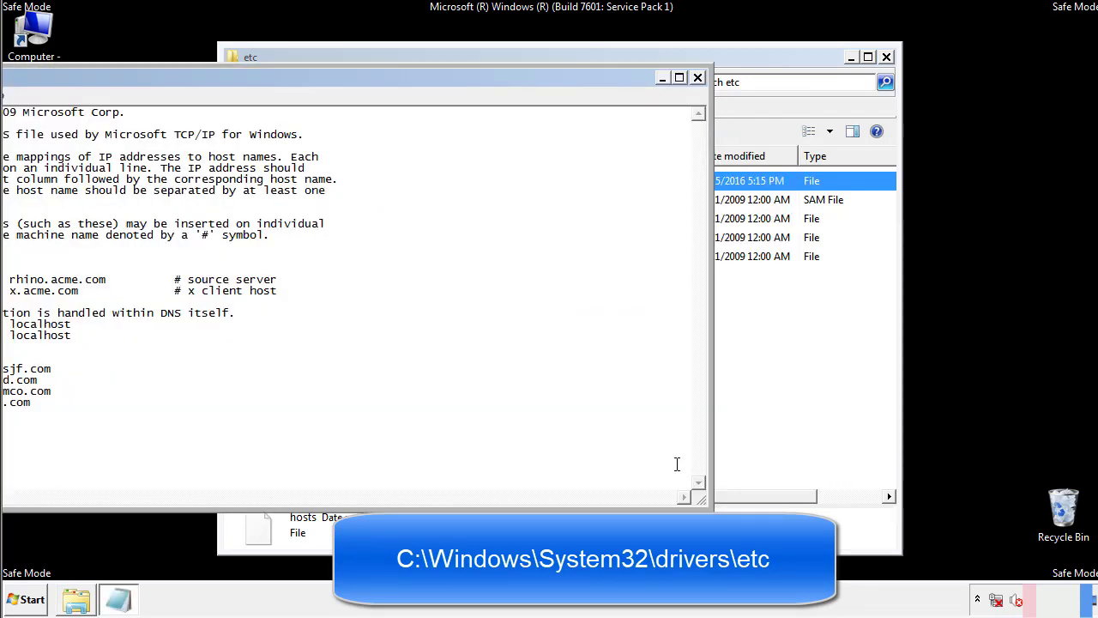
drag(449, 78, 699, 93)
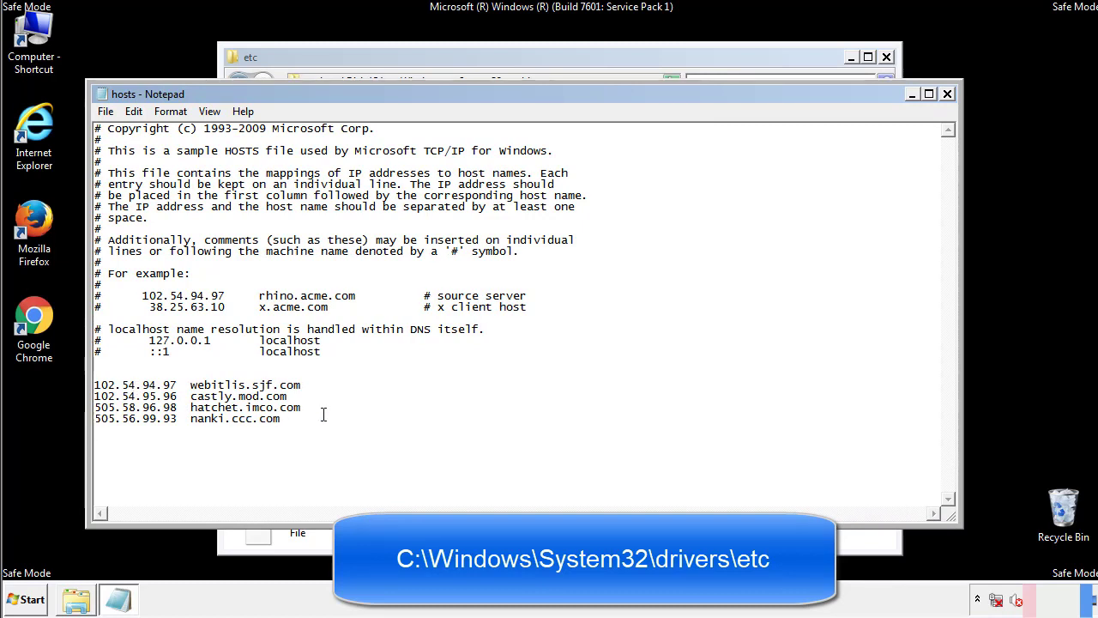
Step: Delete the four IP entries below the localhost lines in the hosts file, save it, and close the etc folder
drag(307, 420, 94, 383)
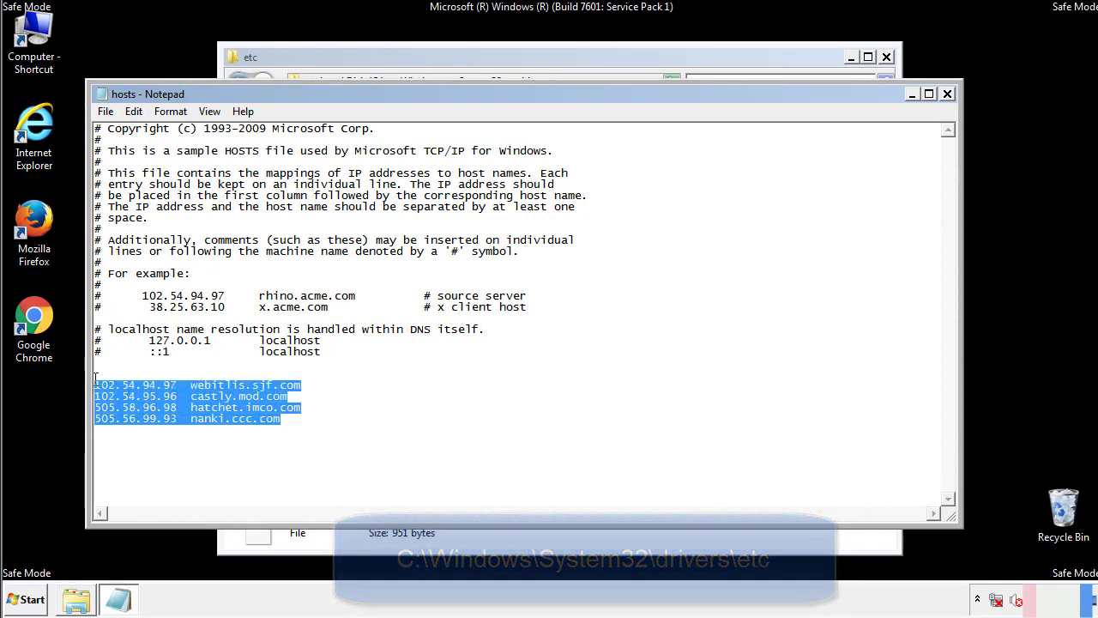
key(Delete)
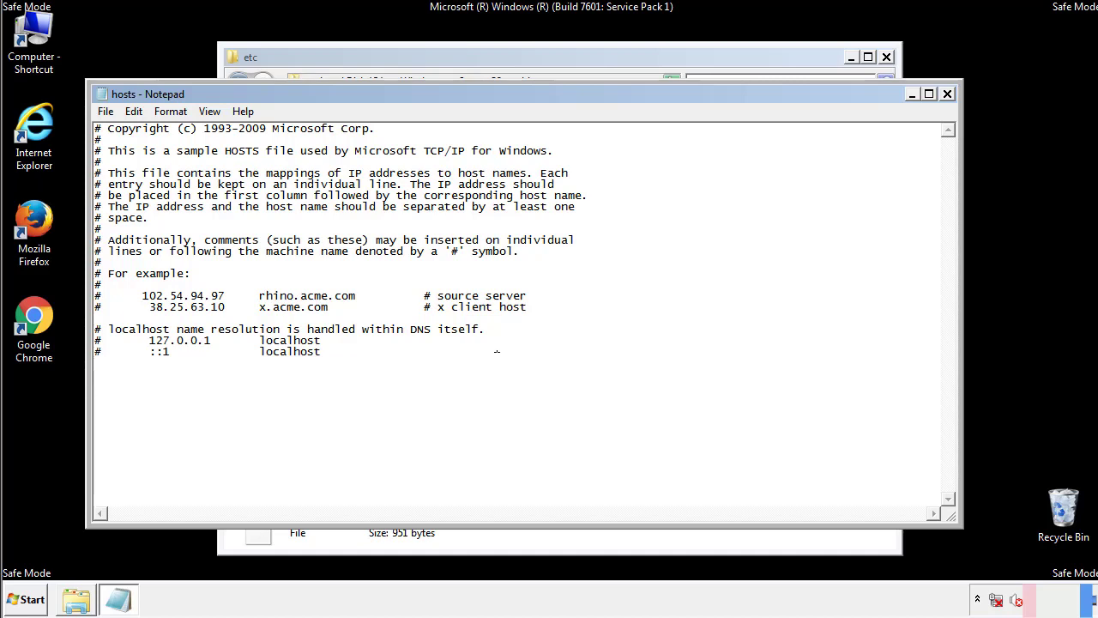
click(947, 94)
click(483, 314)
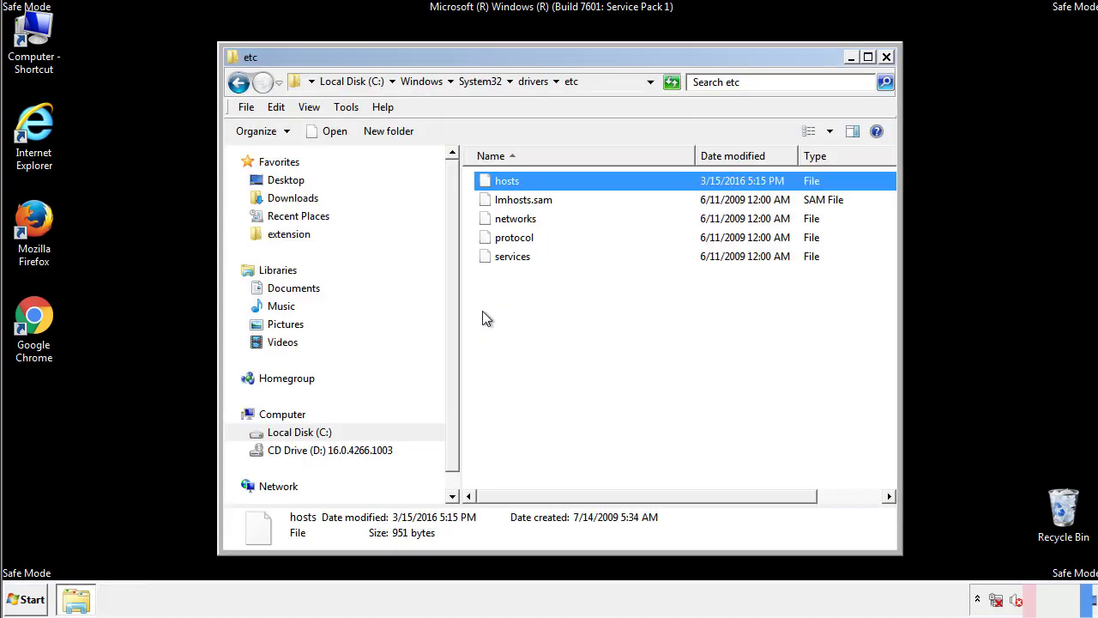
click(483, 316)
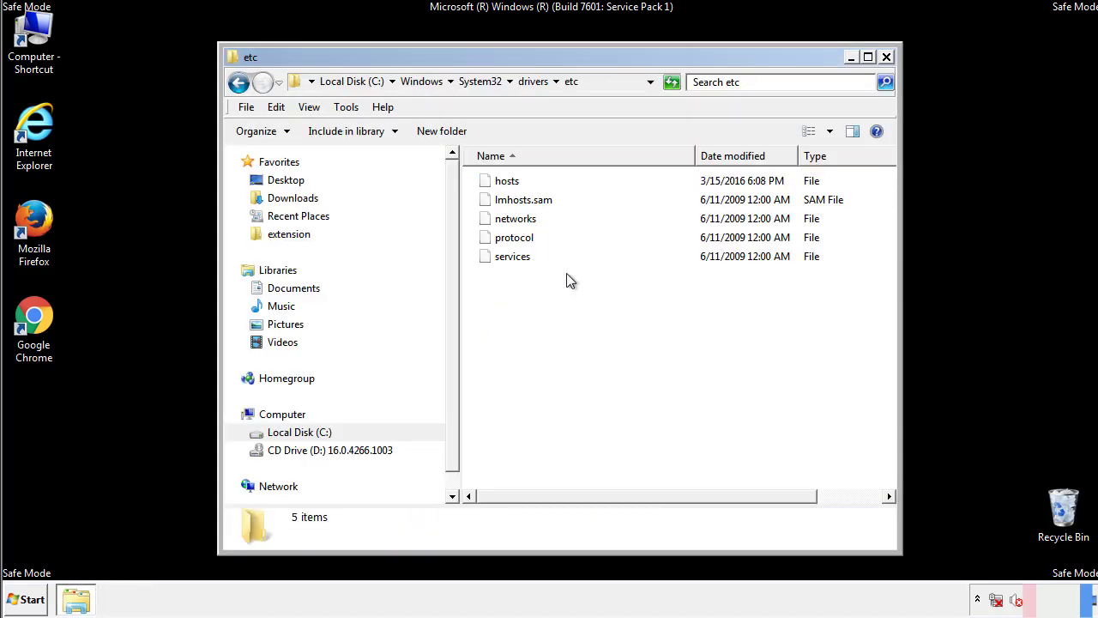
click(886, 58)
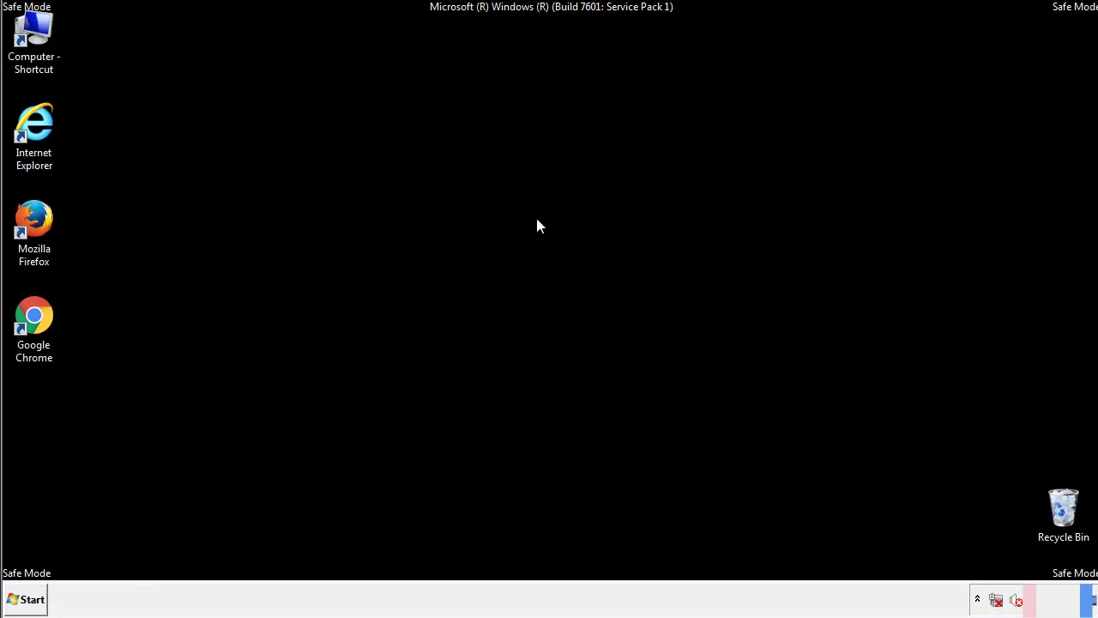
Step: Open the current user's Startup folder from the list of all programs
click(25, 599)
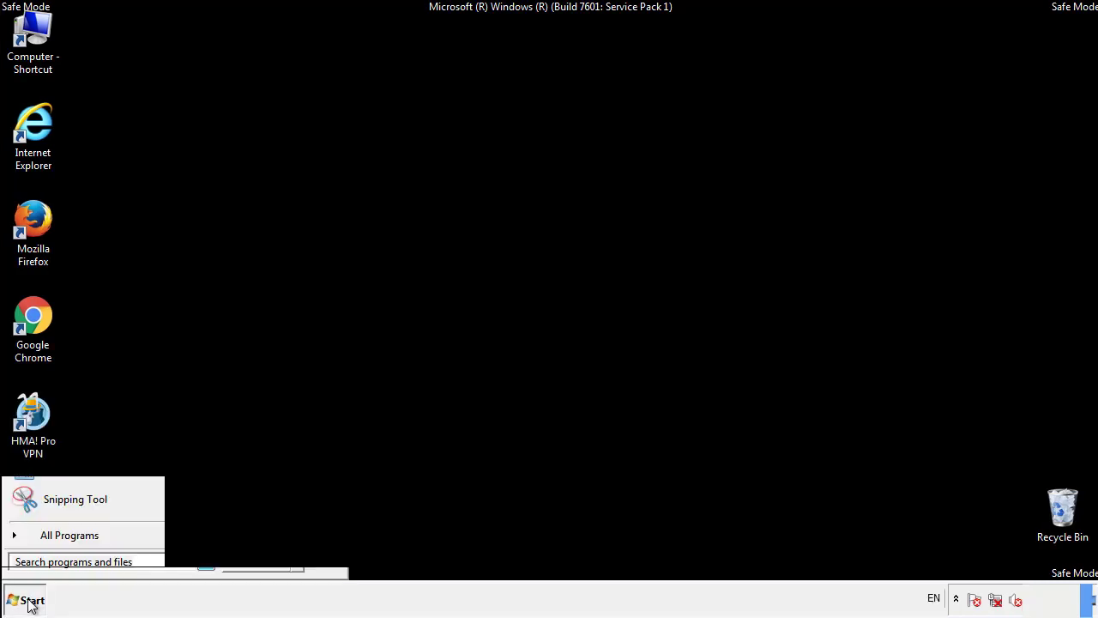
click(49, 535)
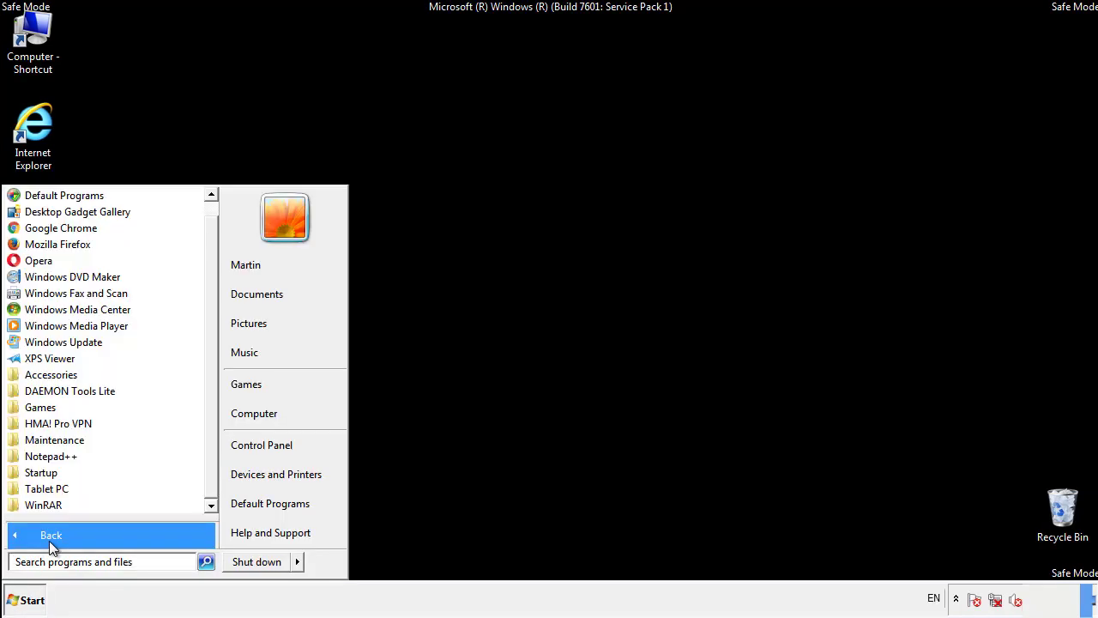
right_click(47, 474)
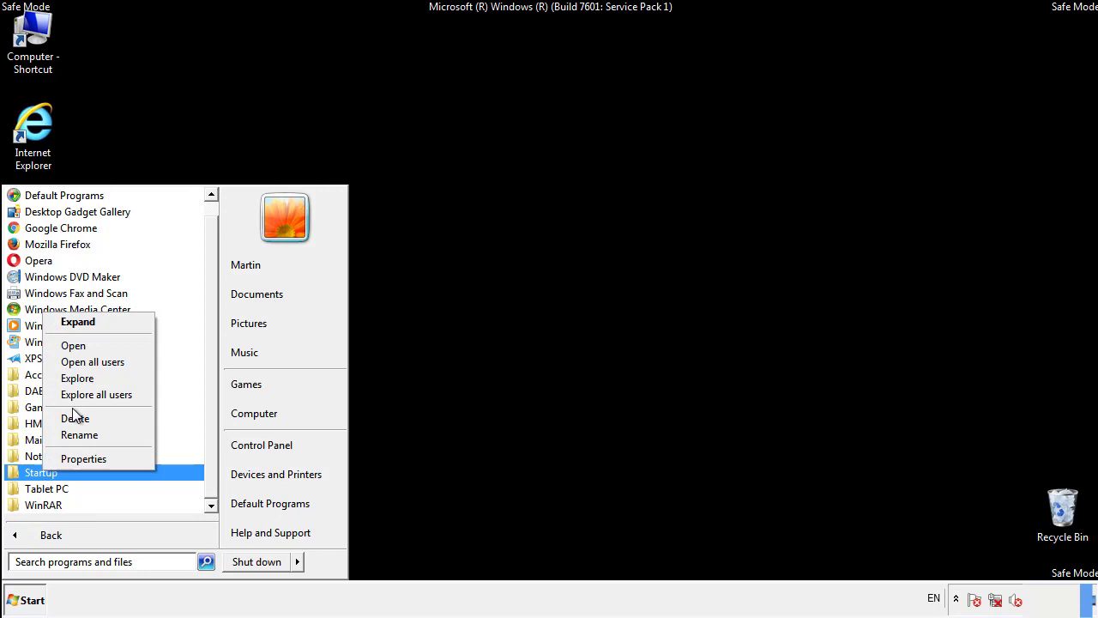
click(83, 344)
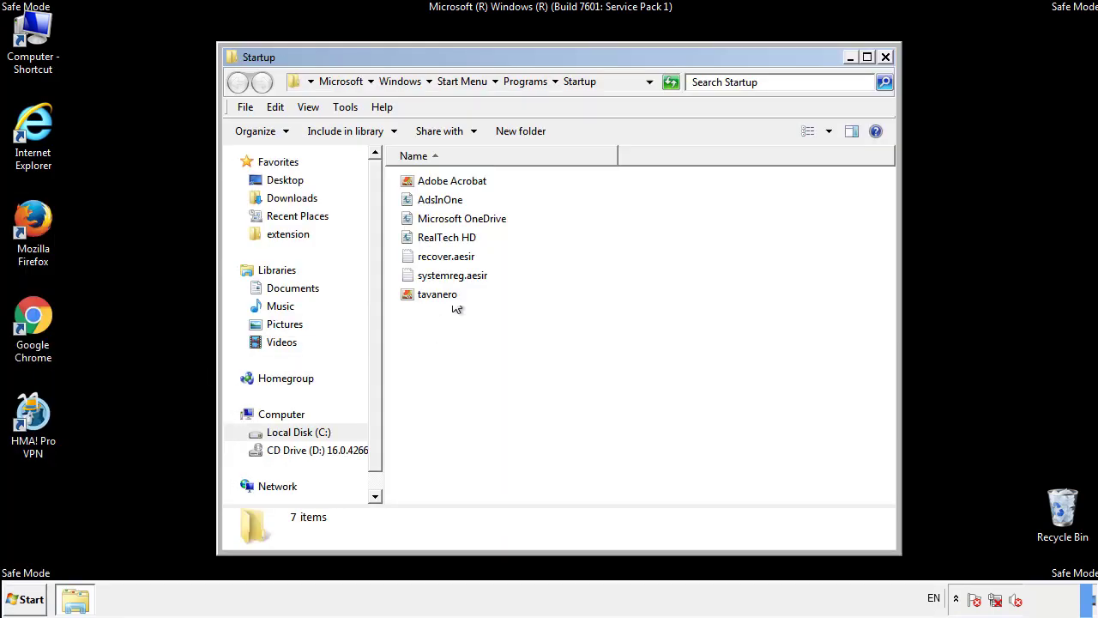
Step: Delete AdsInOne, recover.aesir, systemreg.aesir and tavanero from the Startup folder, and close the folder
click(446, 203)
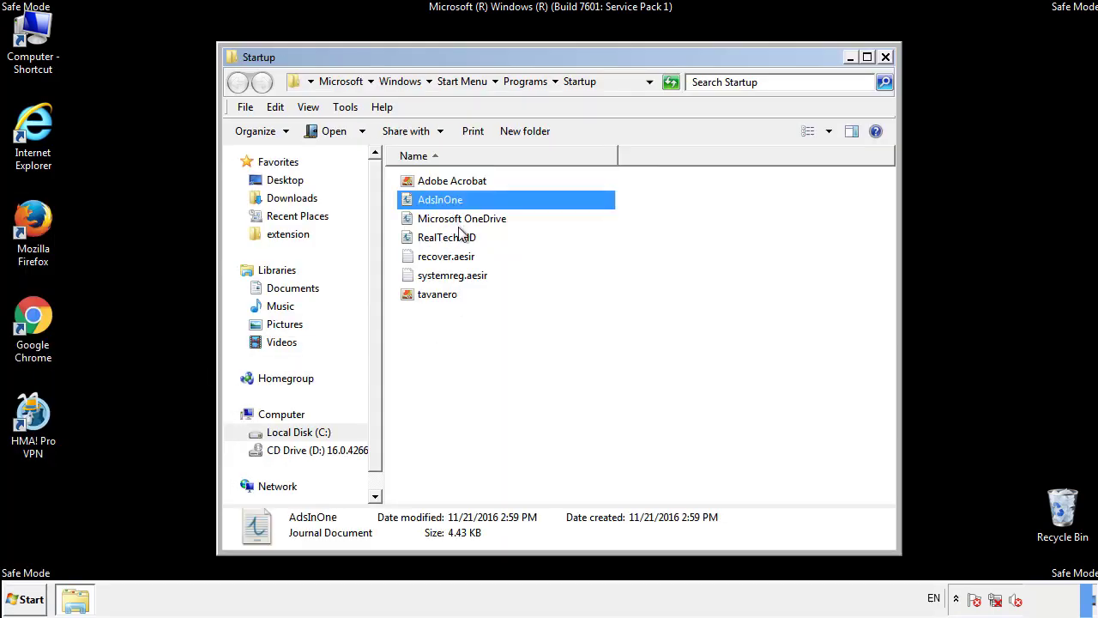
ctrl+click(446, 258)
ctrl+click(459, 276)
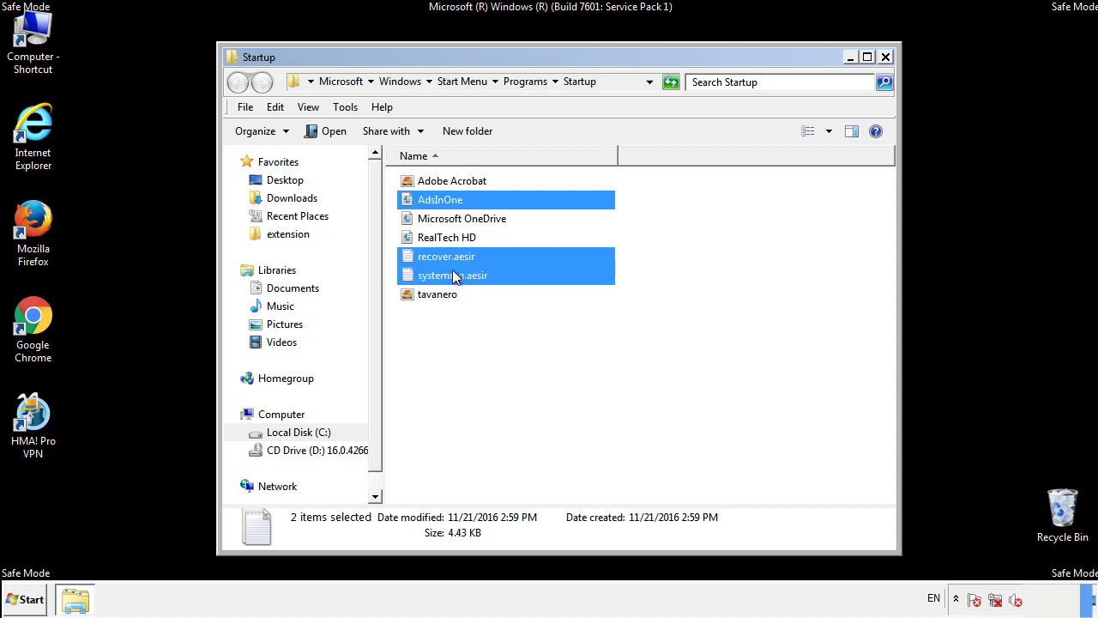
ctrl+click(440, 295)
right_click(434, 296)
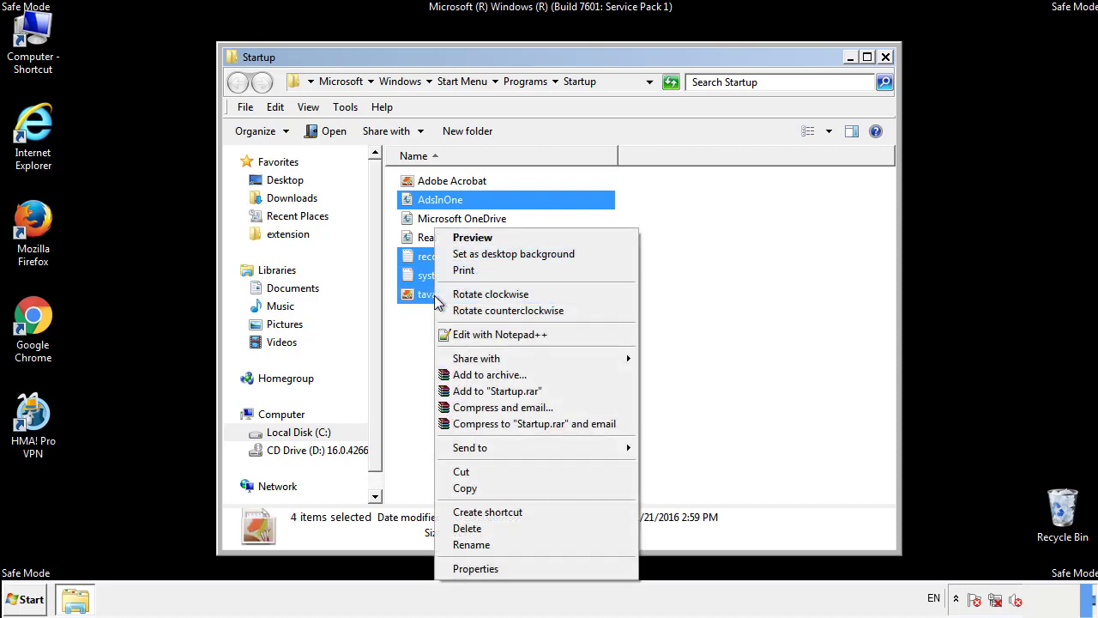
click(467, 528)
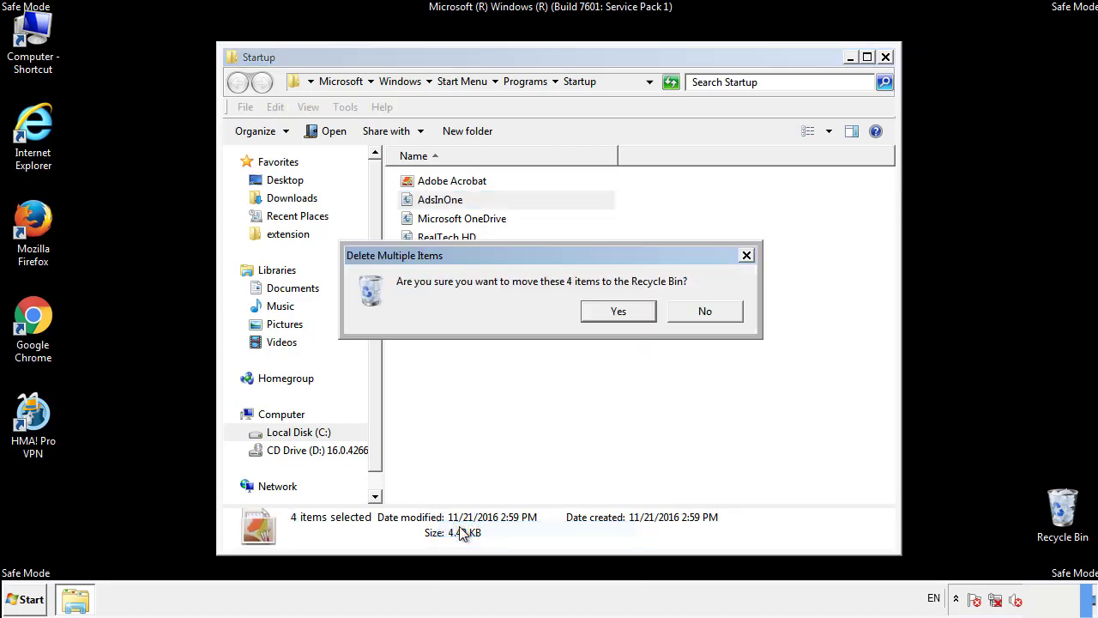
click(609, 311)
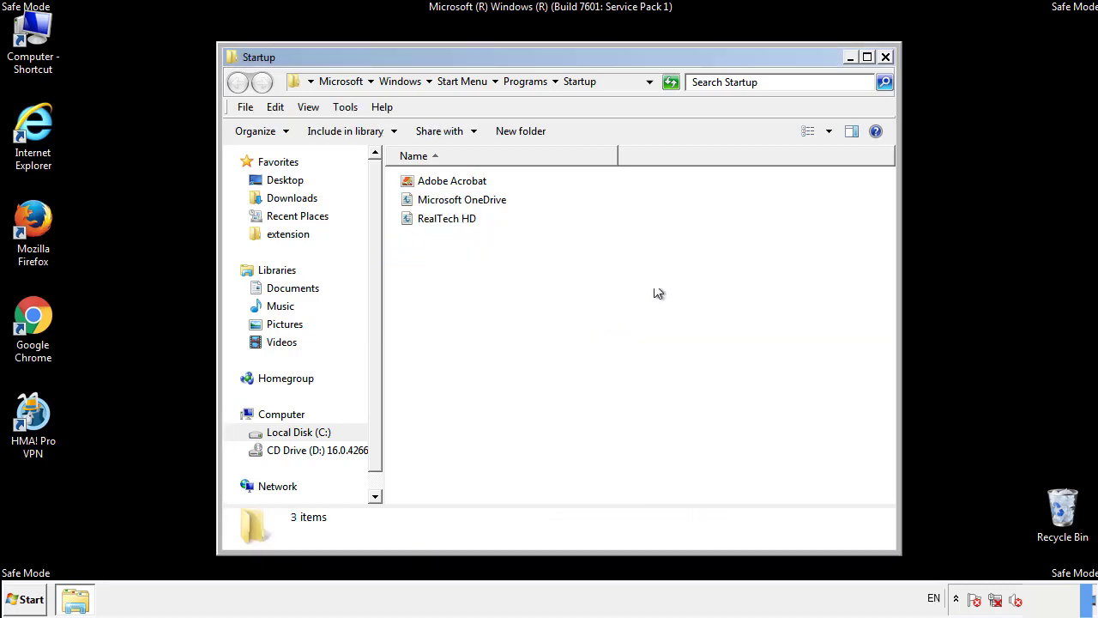
click(887, 61)
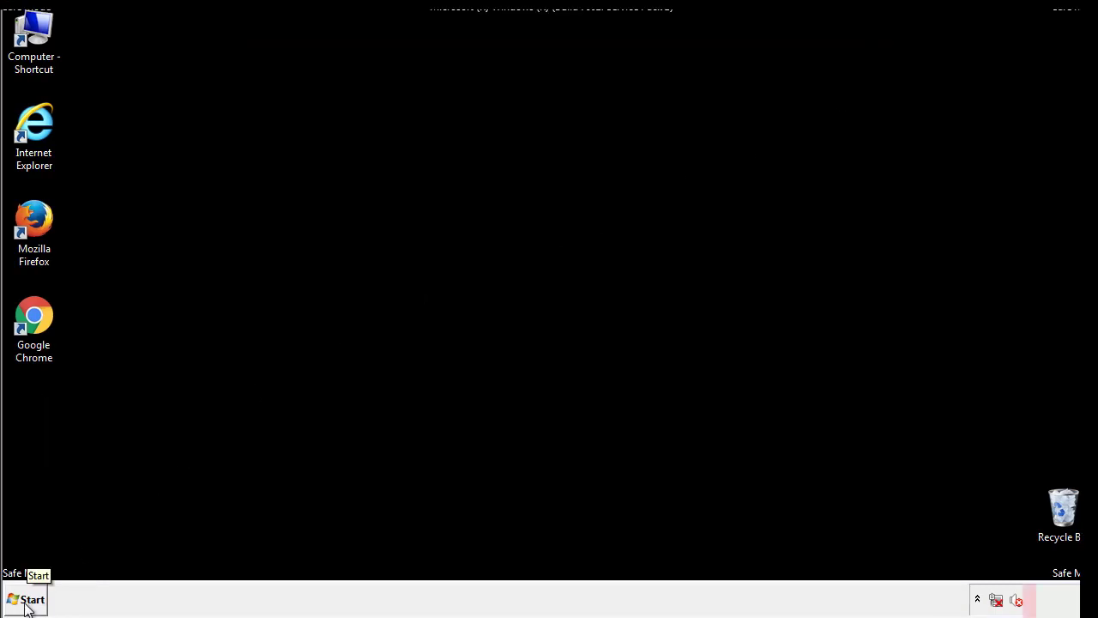
Step: Launch the Registry Editor by running regedit
click(26, 602)
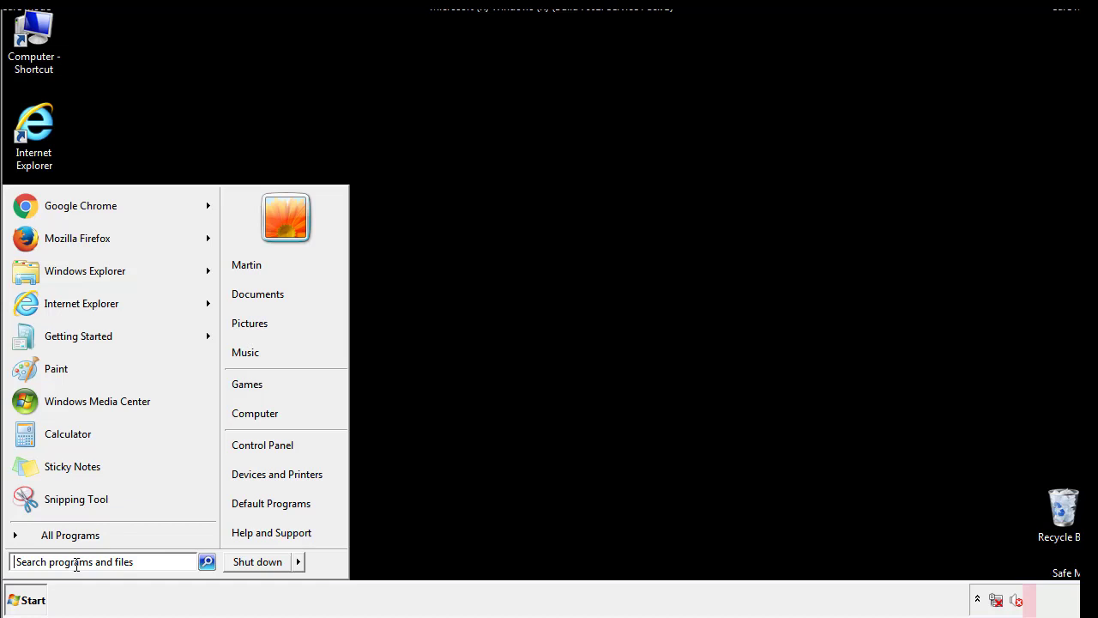
text(reged)
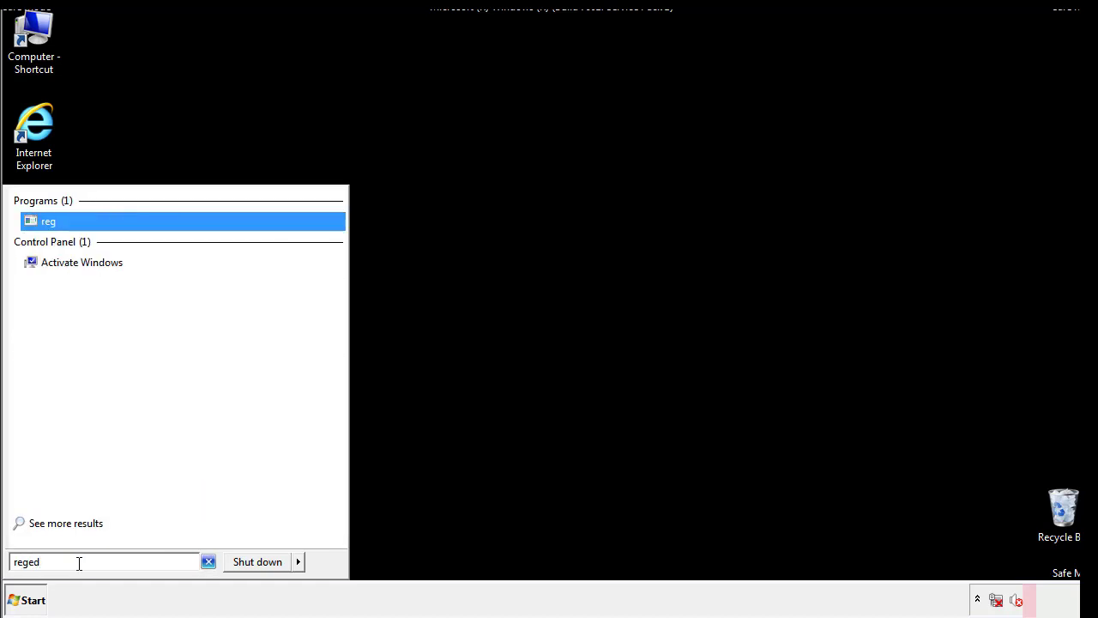
text(it)
key(Return)
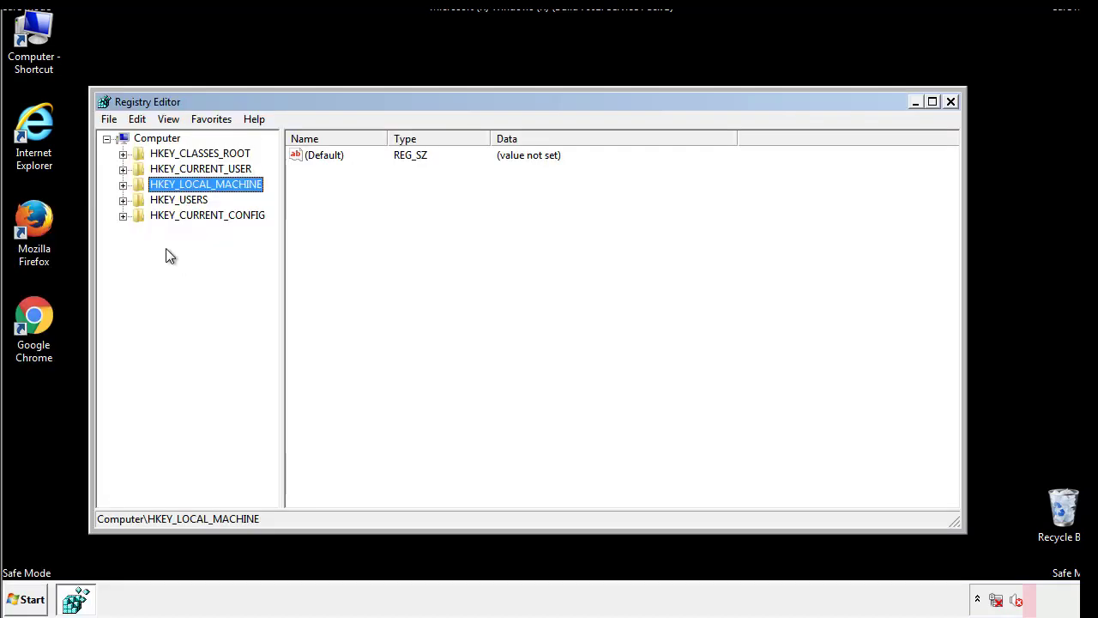
Step: Open the registry key HKEY_LOCAL_MACHINE\SOFTWARE\Microsoft\Windows\CurrentVersion\Run
click(123, 186)
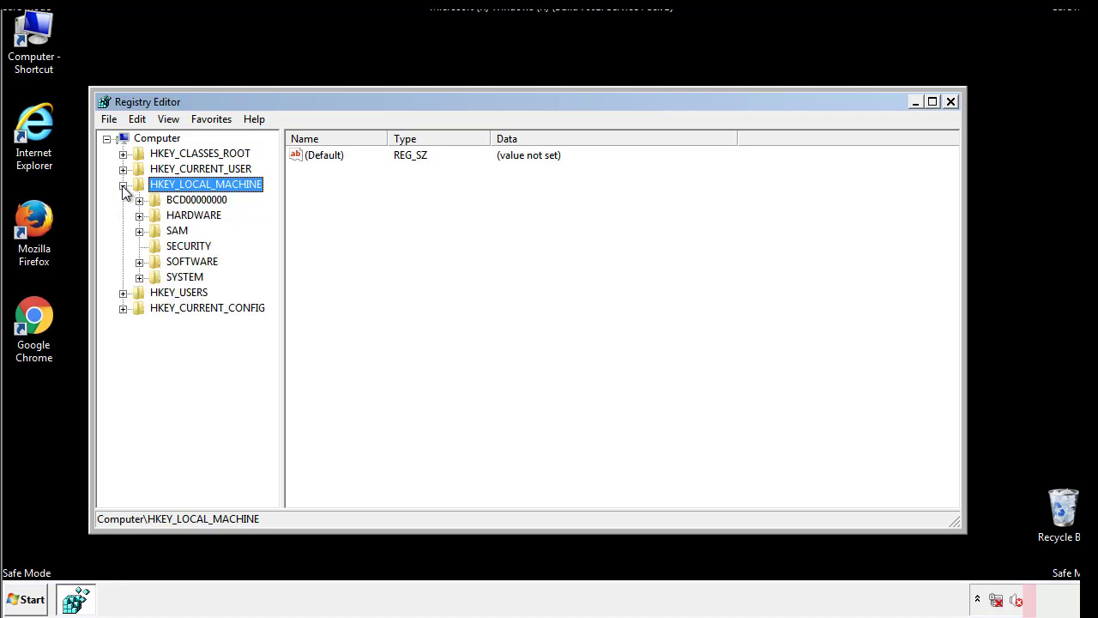
click(139, 262)
drag(270, 253, 272, 284)
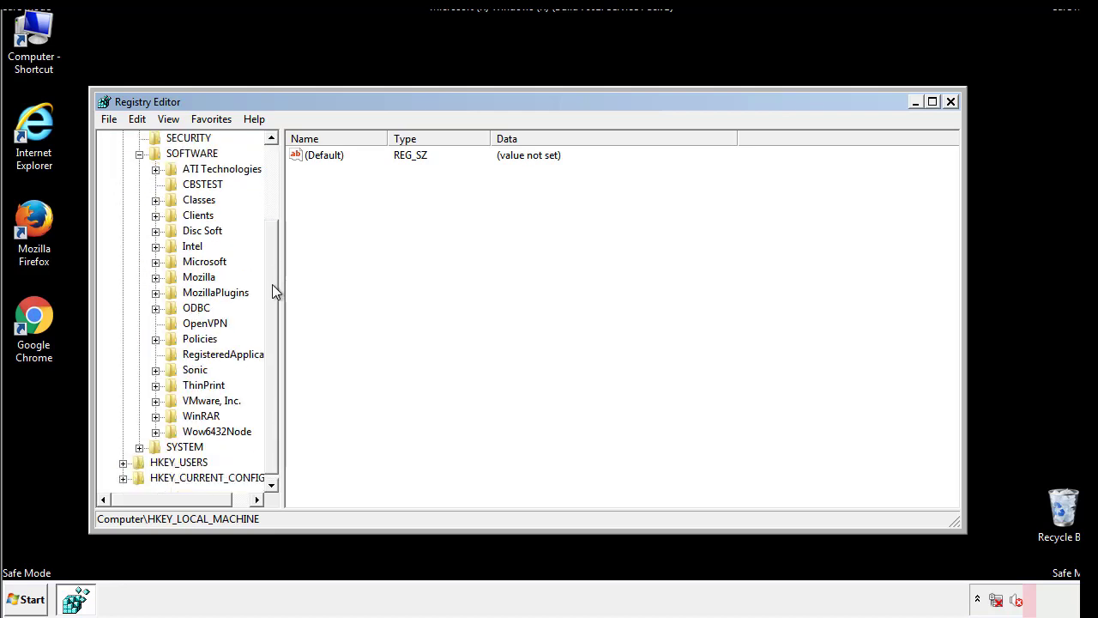
click(155, 262)
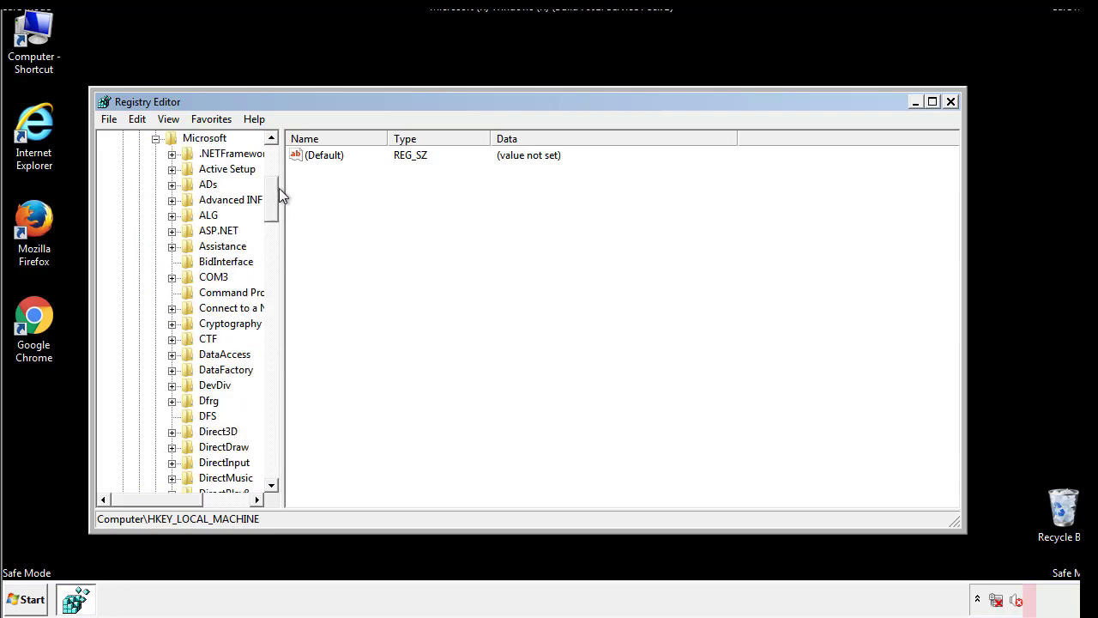
mouse_move(270, 211)
mouse_down()
mouse_move(274, 454)
mouse_move(274, 443)
mouse_up()
click(171, 262)
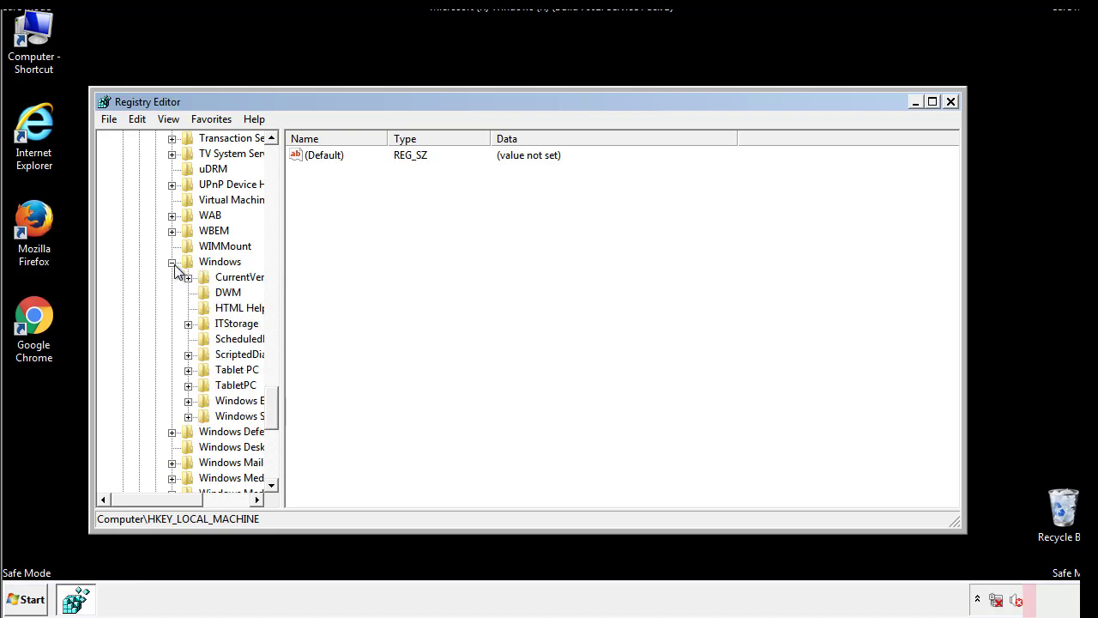
drag(151, 498, 175, 504)
click(141, 277)
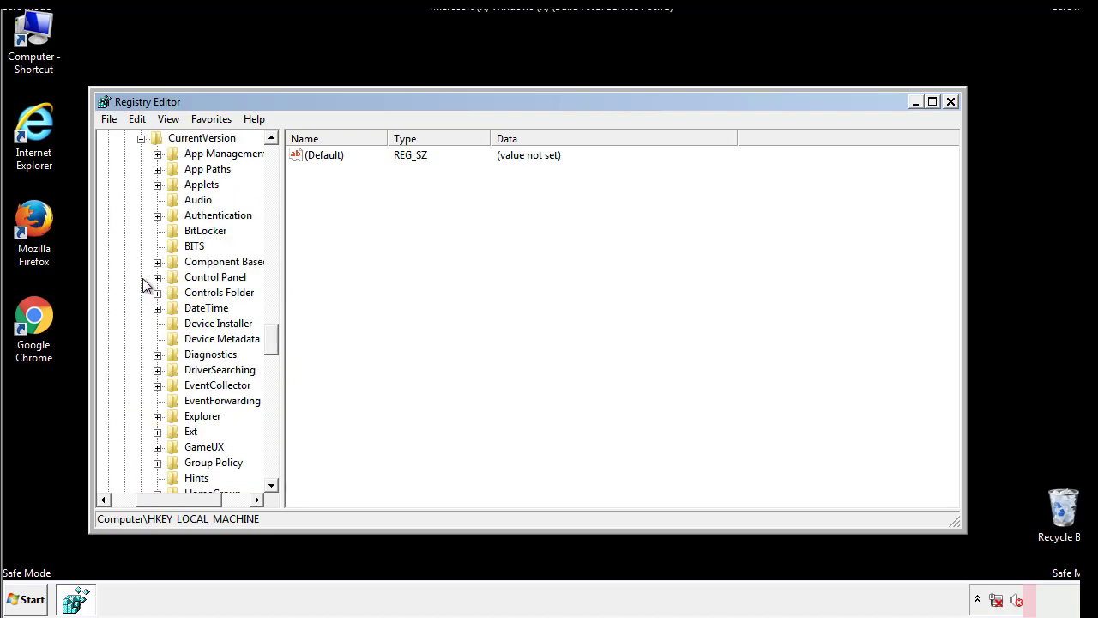
drag(279, 339, 272, 397)
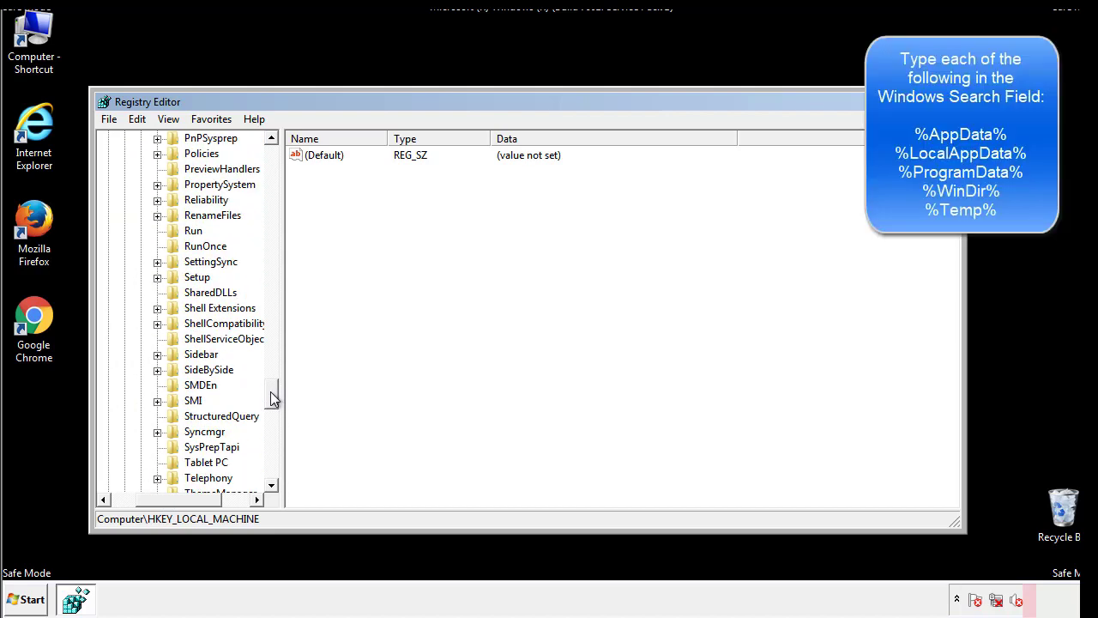
click(180, 232)
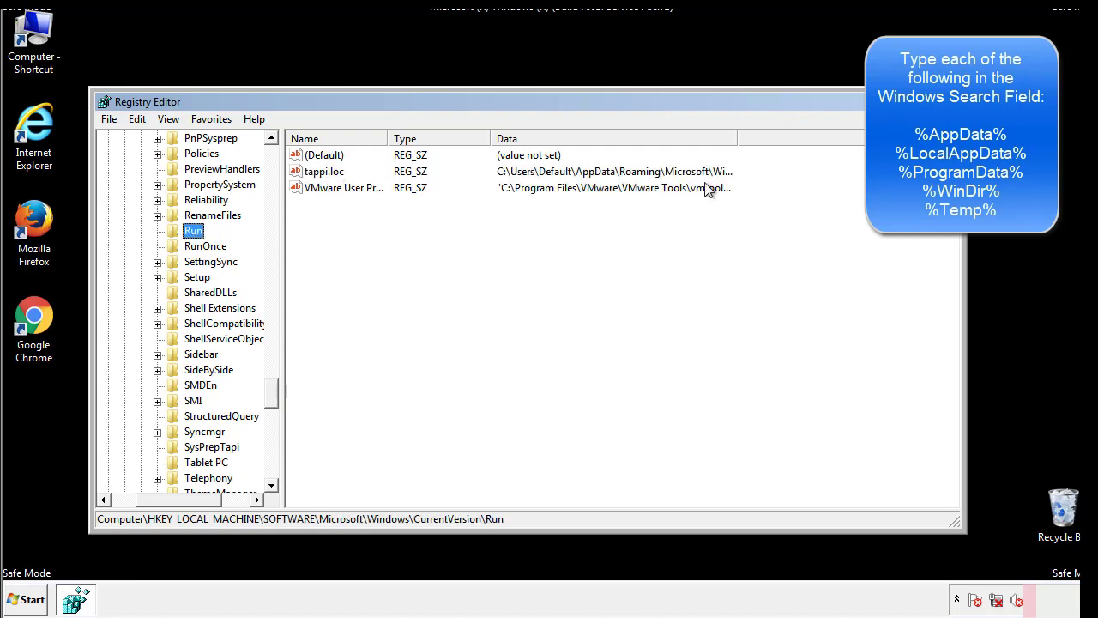
Step: Delete the tappi.loc value from the local machine's Run key
click(324, 176)
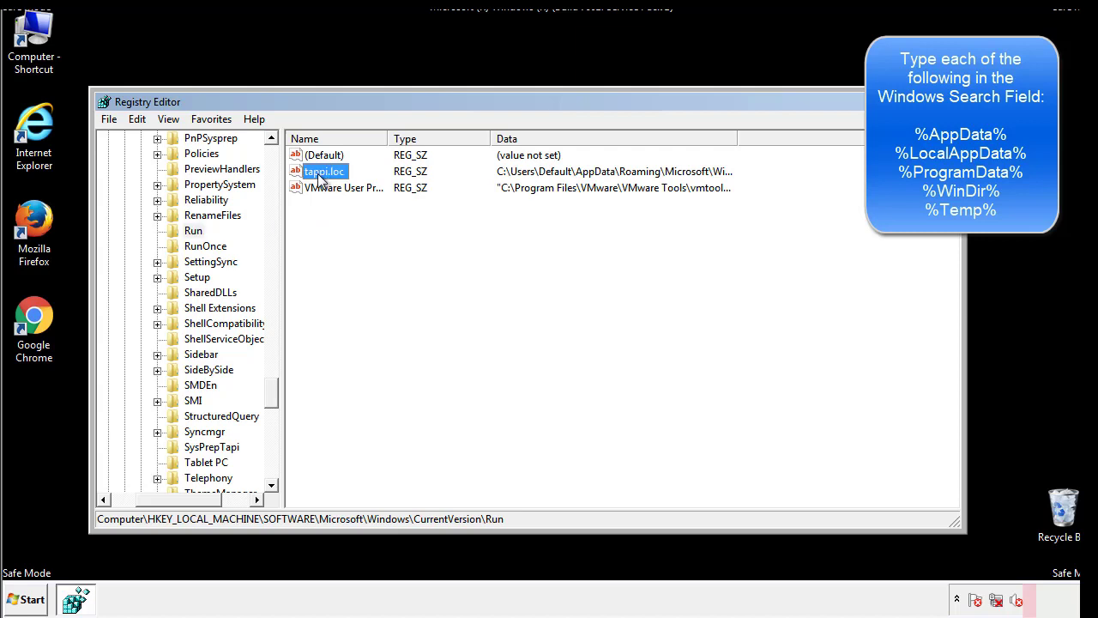
right_click(318, 174)
click(343, 223)
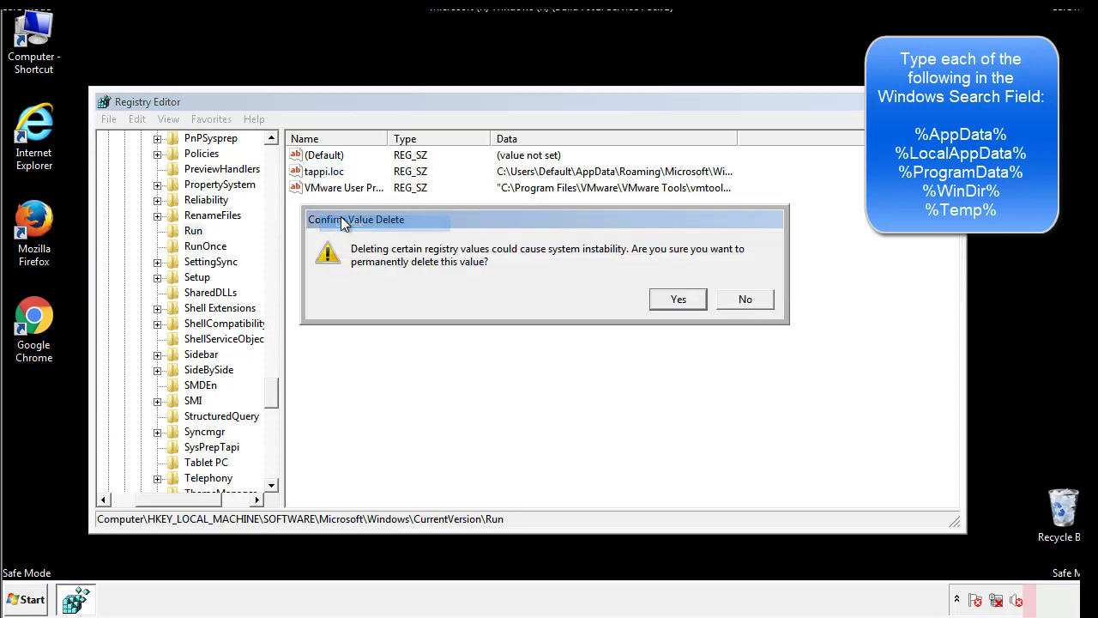
click(669, 300)
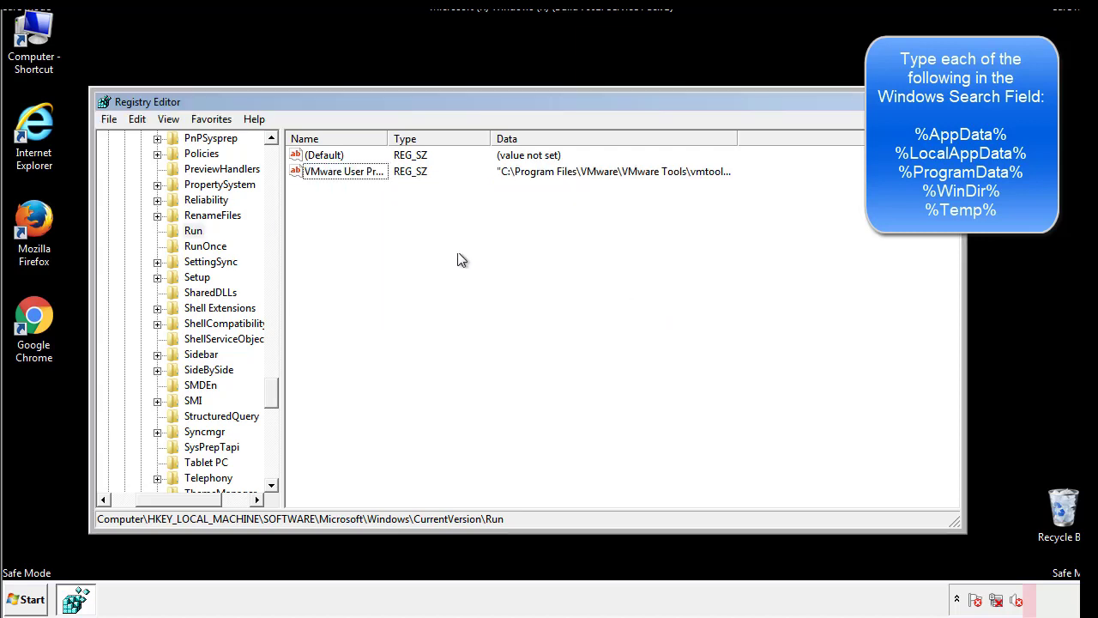
Step: Collapse the whole HKEY_LOCAL_MACHINE branch in the registry tree
drag(273, 392, 272, 469)
drag(208, 499, 133, 510)
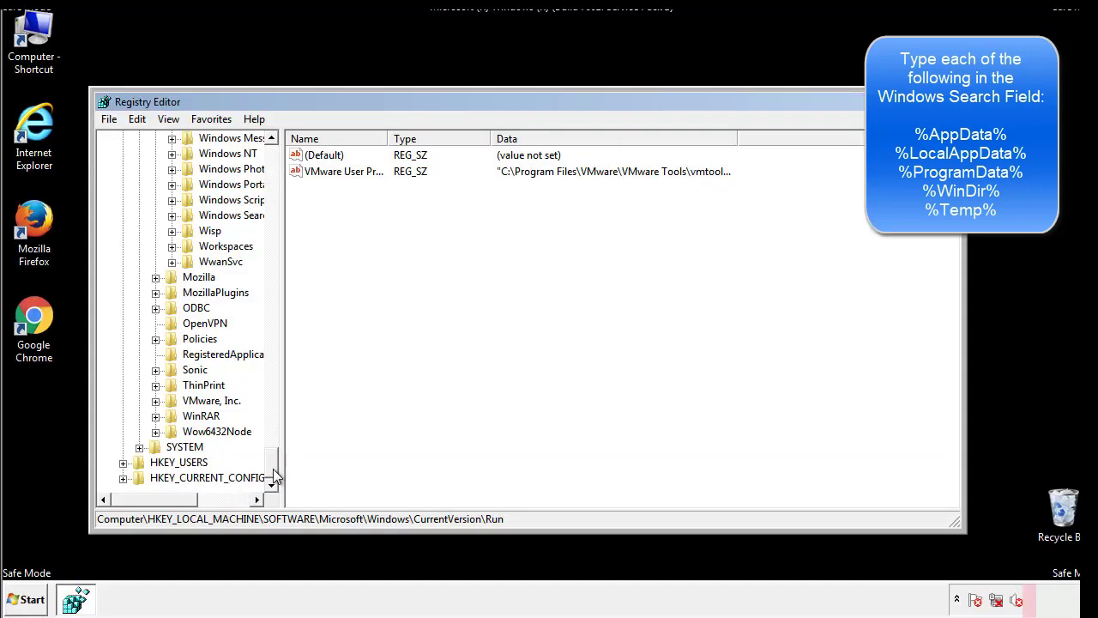
drag(276, 477, 280, 163)
click(122, 184)
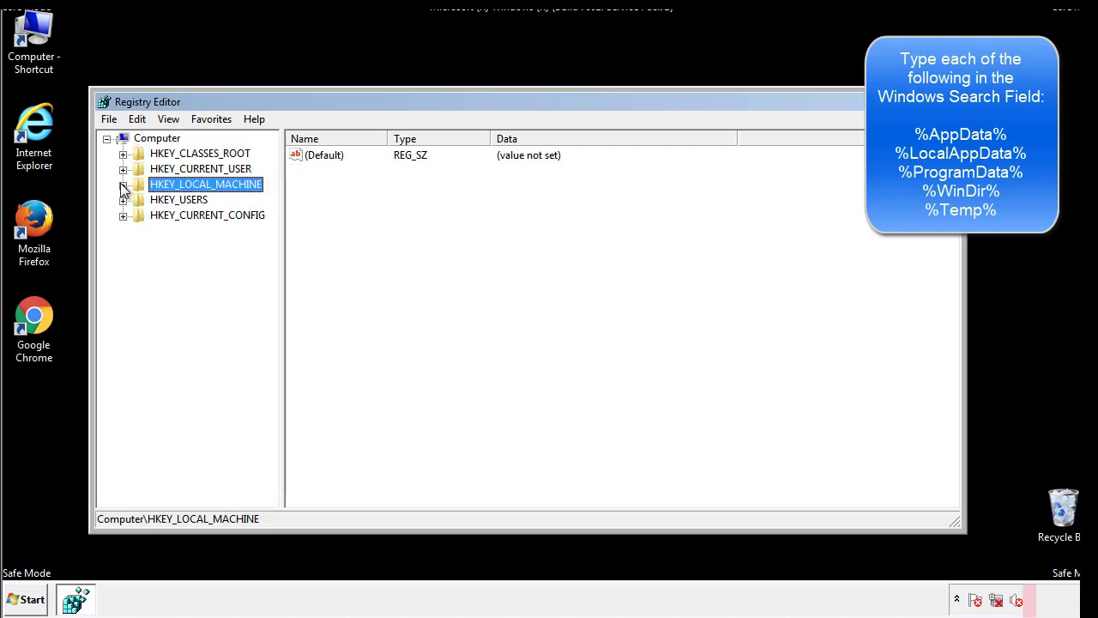
Step: Open the registry key HKEY_CURRENT_USER\Software\Microsoft\Windows\CurrentVersion\Run
click(122, 169)
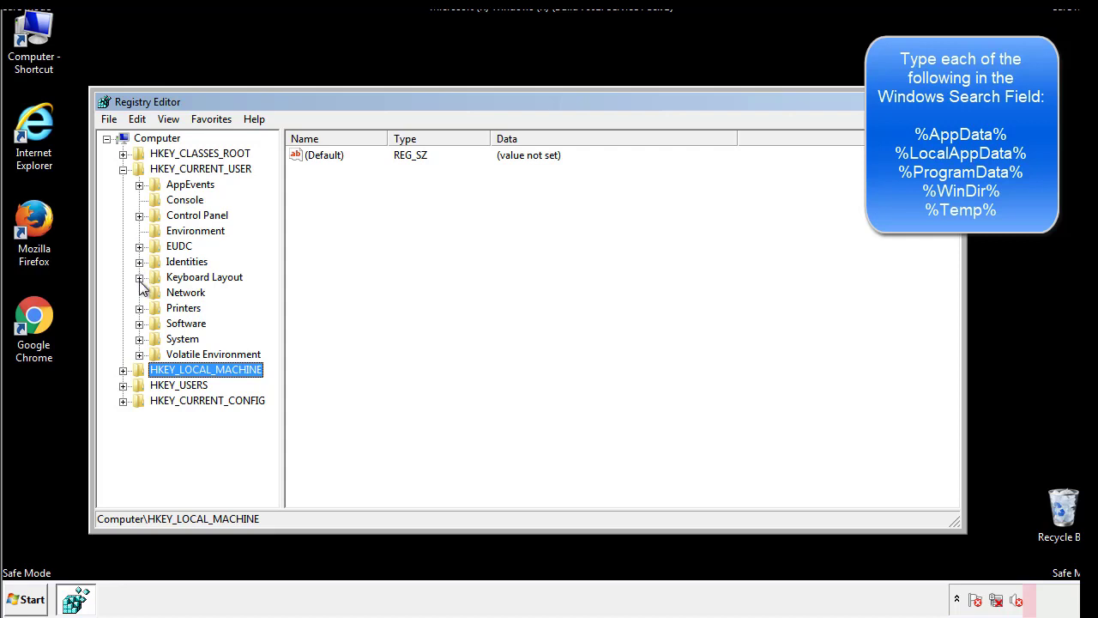
click(139, 323)
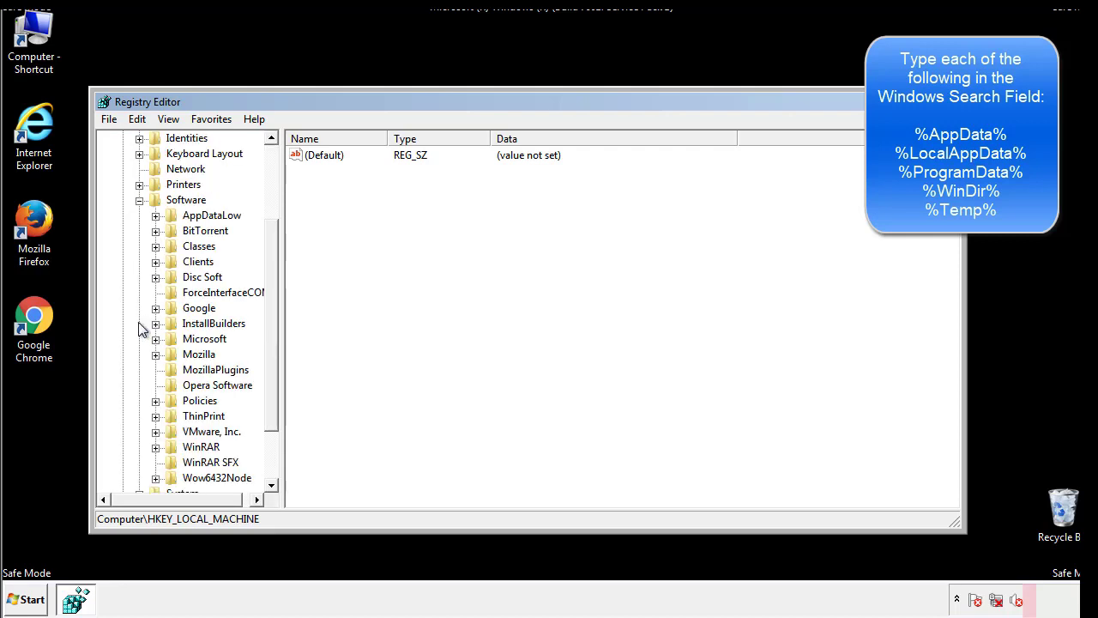
drag(269, 312, 270, 327)
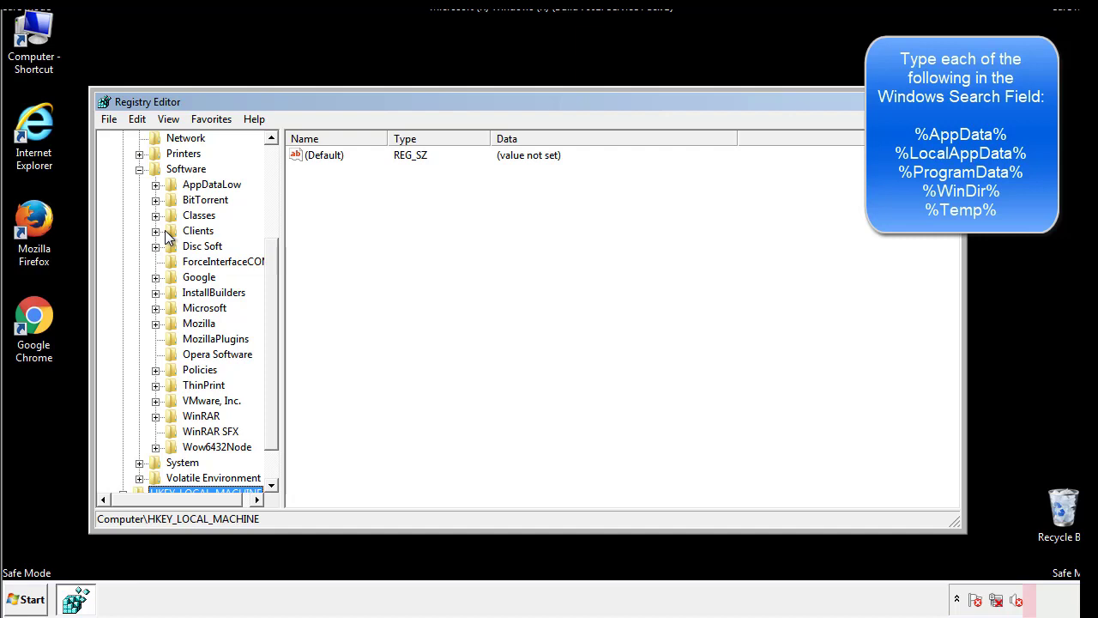
click(155, 309)
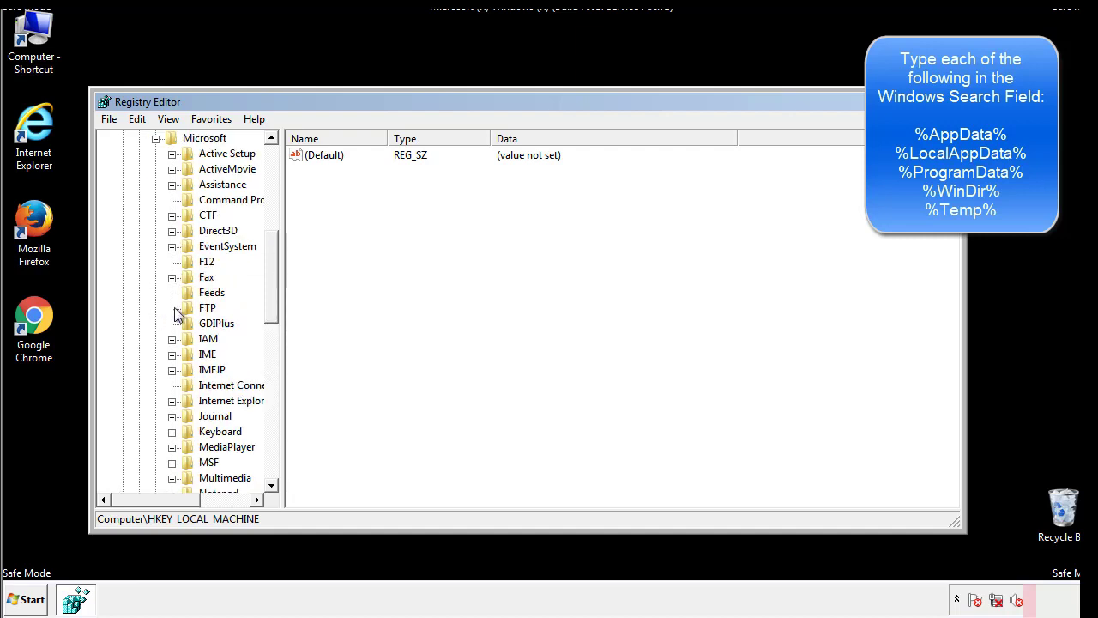
drag(269, 251, 273, 365)
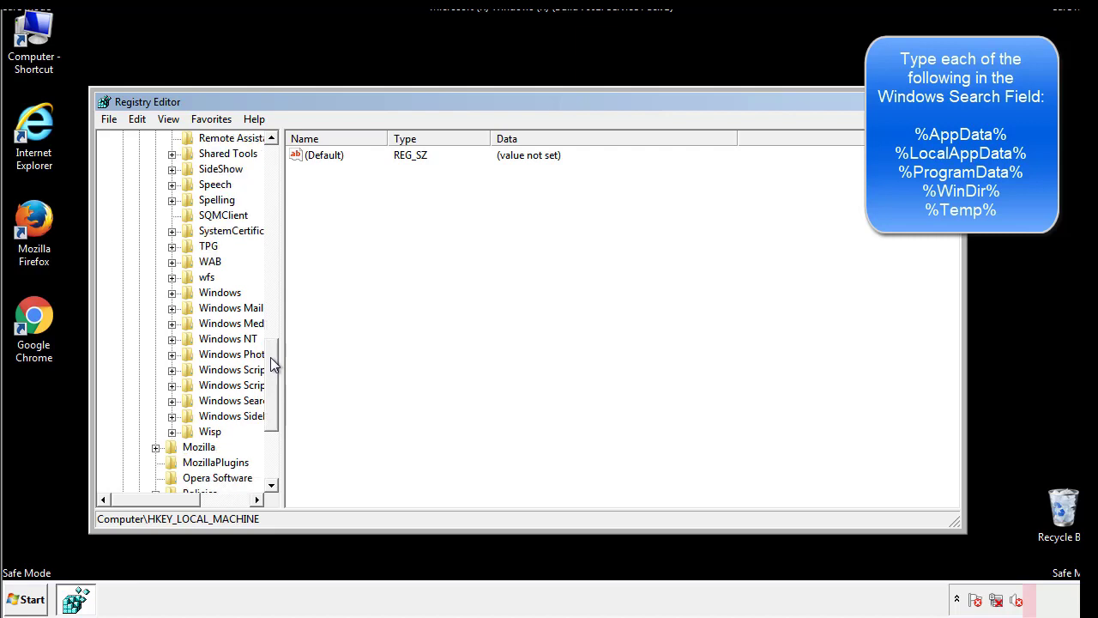
click(173, 293)
click(188, 308)
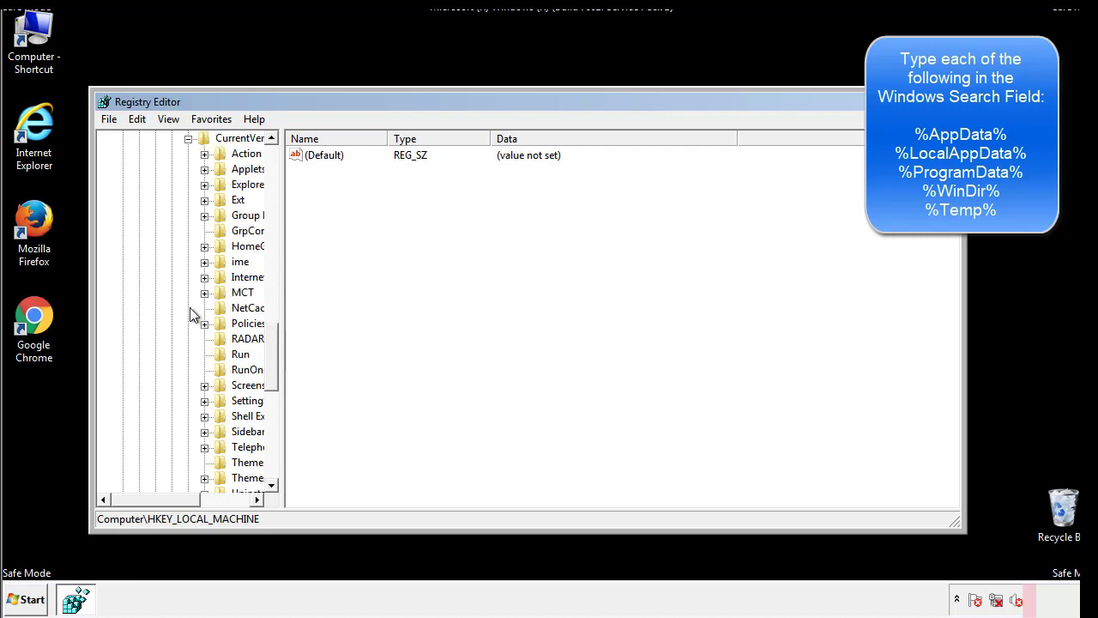
drag(166, 503, 193, 499)
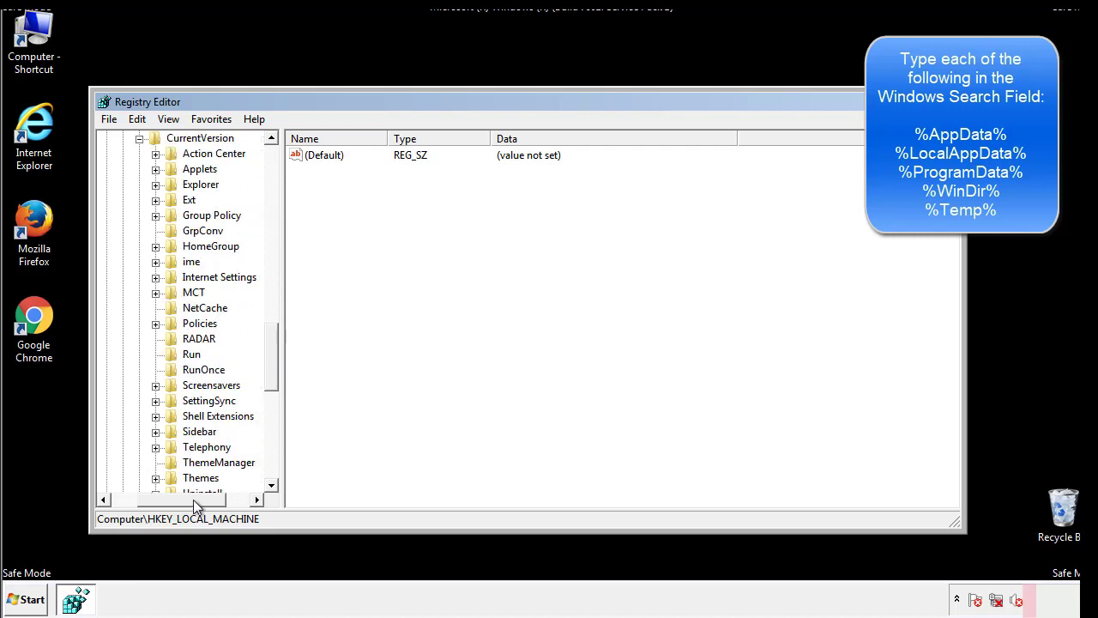
click(189, 352)
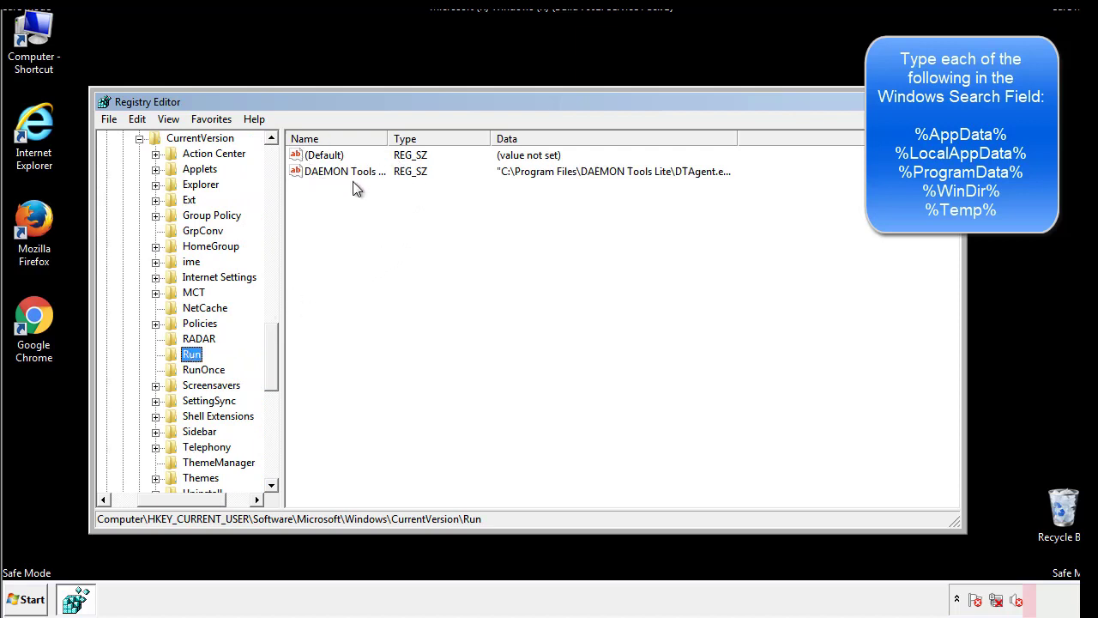
Step: Check the values in the current user's Run key and collapse the Windows key under Software\Microsoft
click(468, 197)
drag(320, 250, 391, 193)
drag(182, 496, 157, 498)
drag(279, 375, 271, 365)
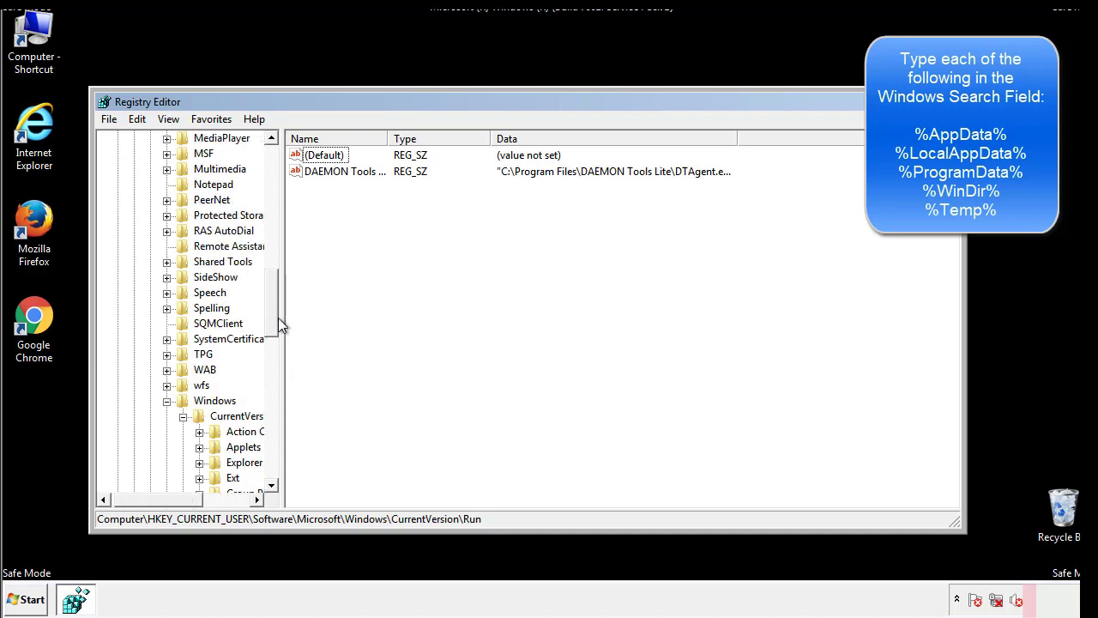
click(169, 402)
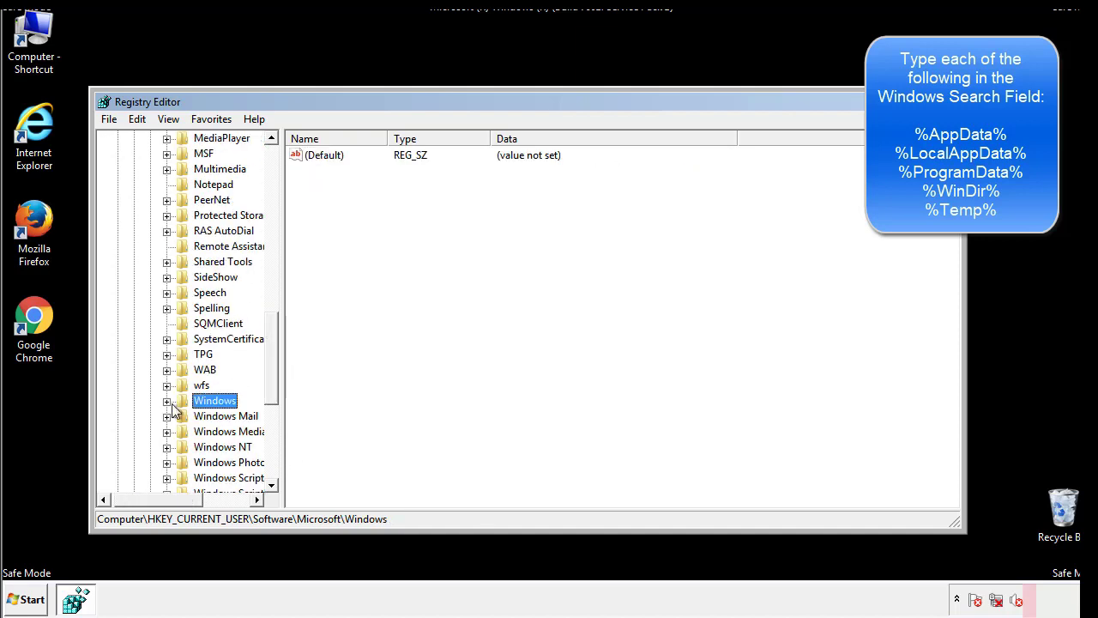
drag(275, 381, 276, 212)
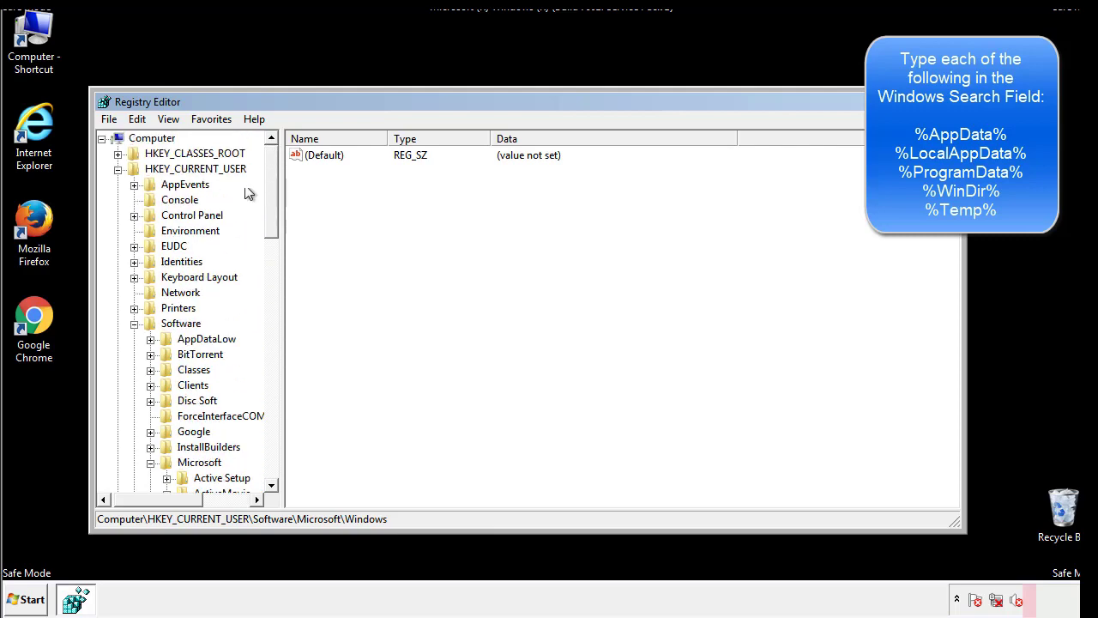
Step: Search the registry's keys, values and data for %temp%
click(142, 120)
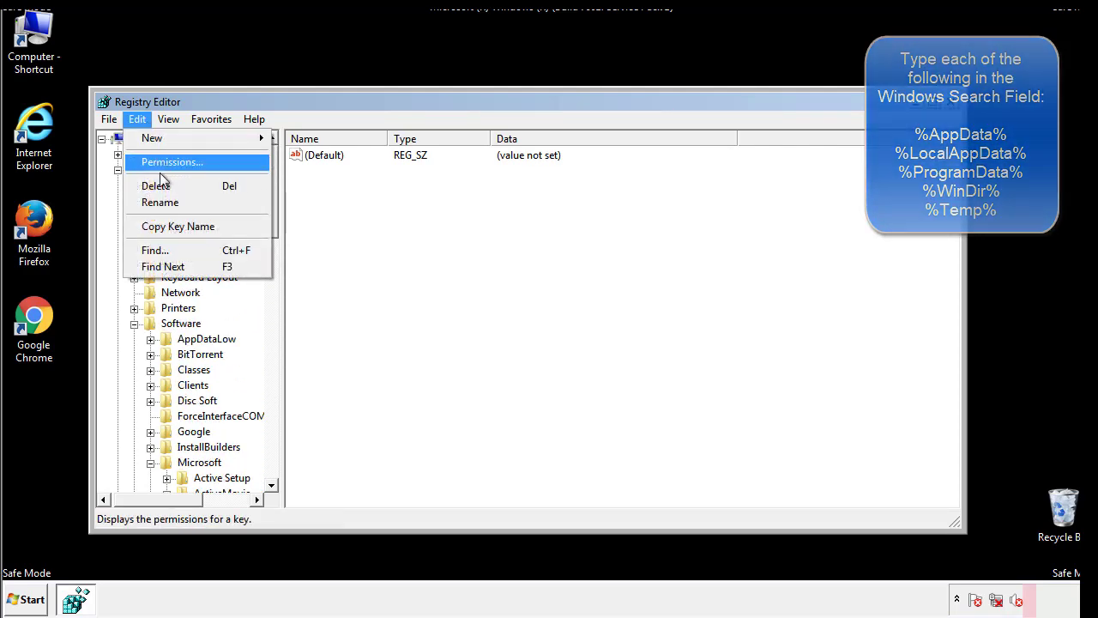
click(154, 250)
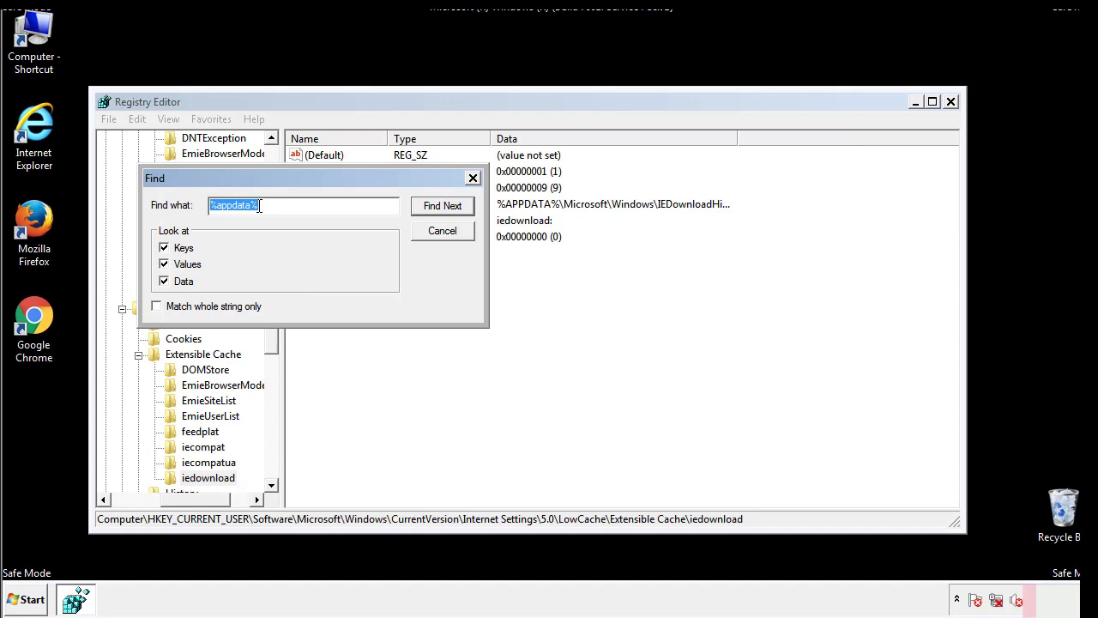
text(%temp%)
key(Return)
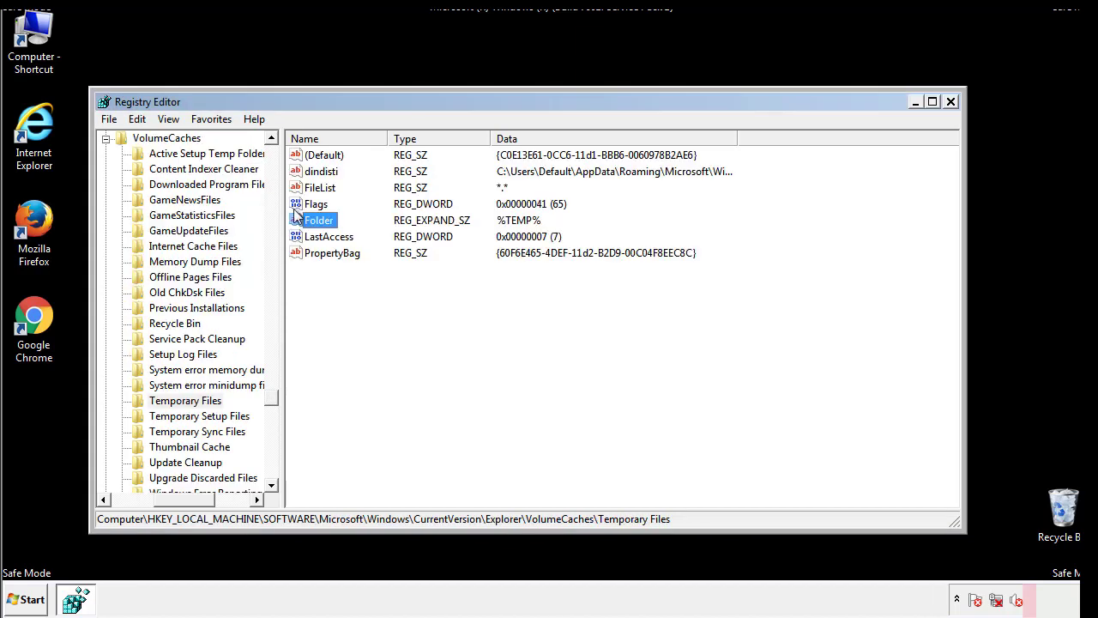
Step: Delete all values in the VolumeCaches\Temporary Files key, including the %TEMP% Folder value, and close the Registry Editor
click(445, 292)
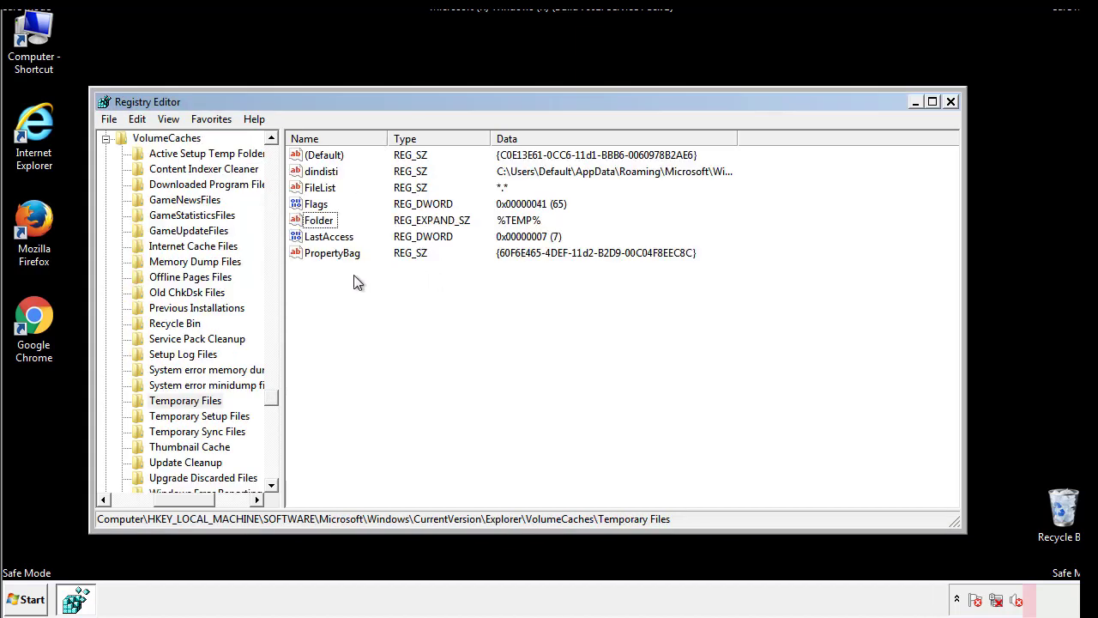
drag(352, 275, 311, 159)
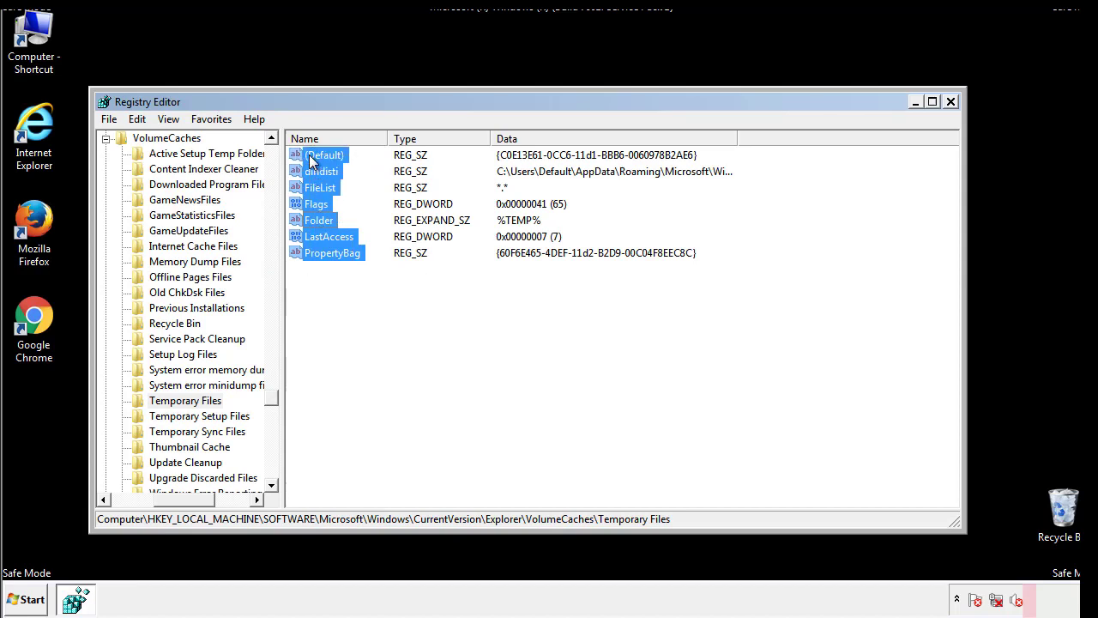
right_click(311, 161)
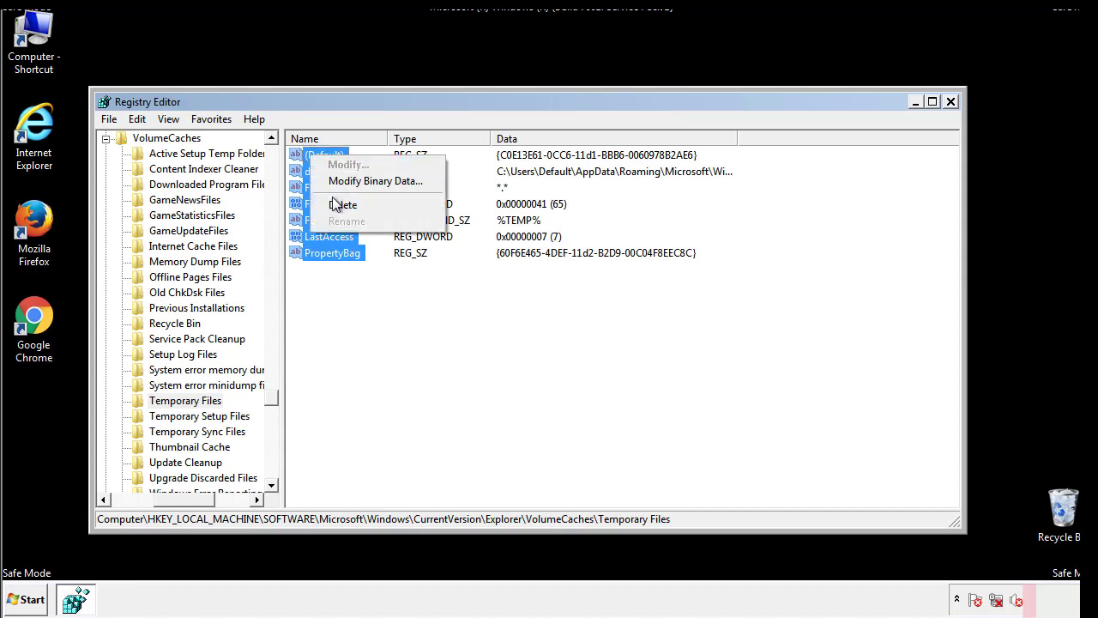
click(334, 206)
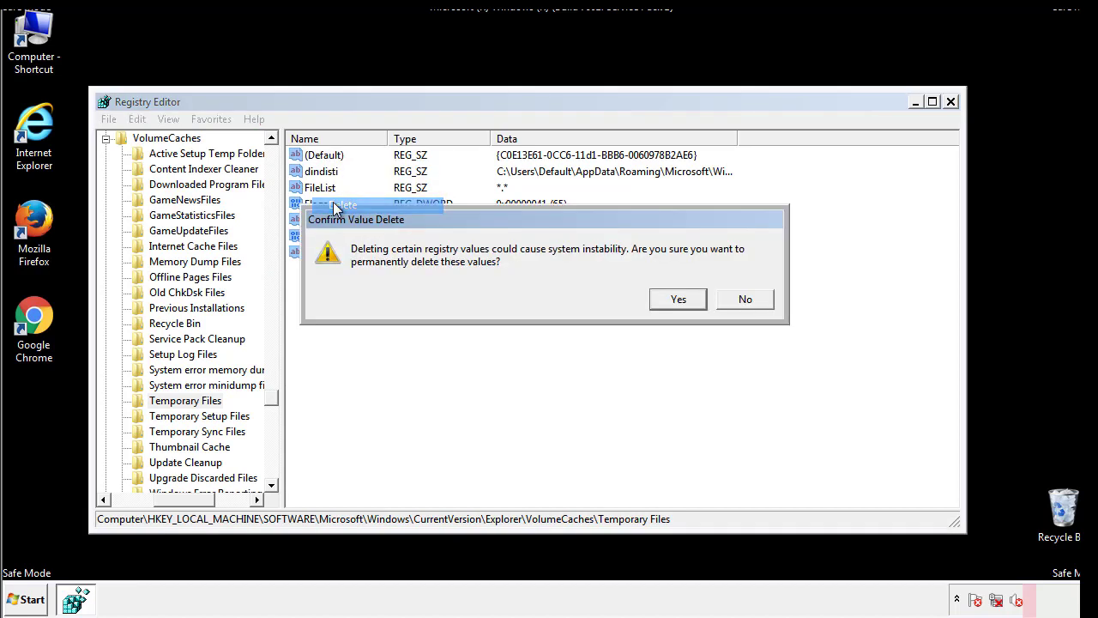
click(682, 299)
click(379, 206)
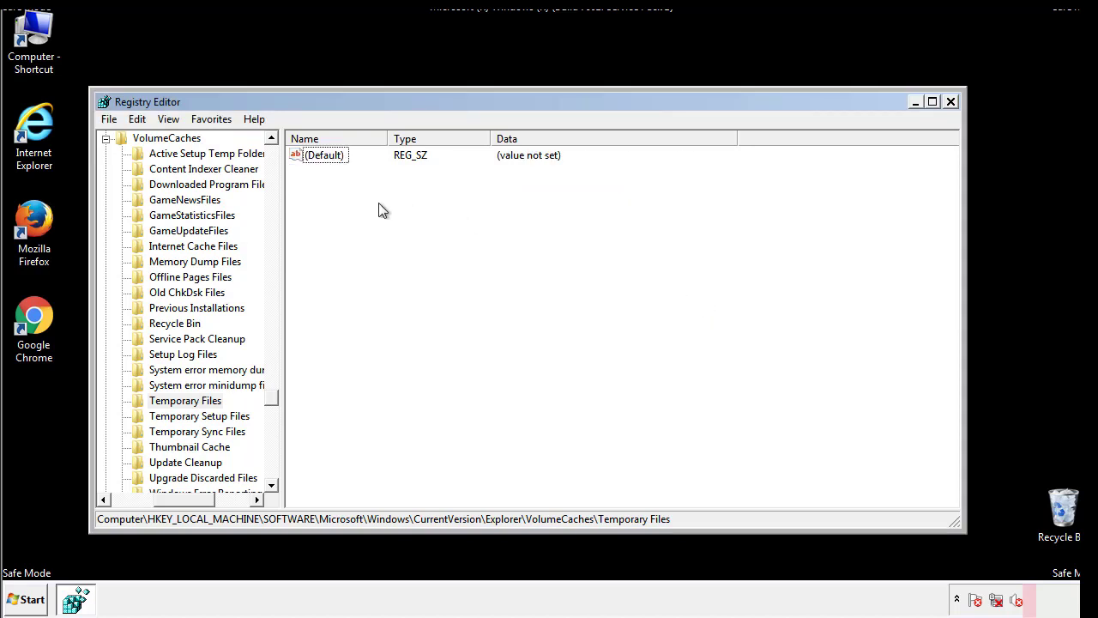
click(951, 102)
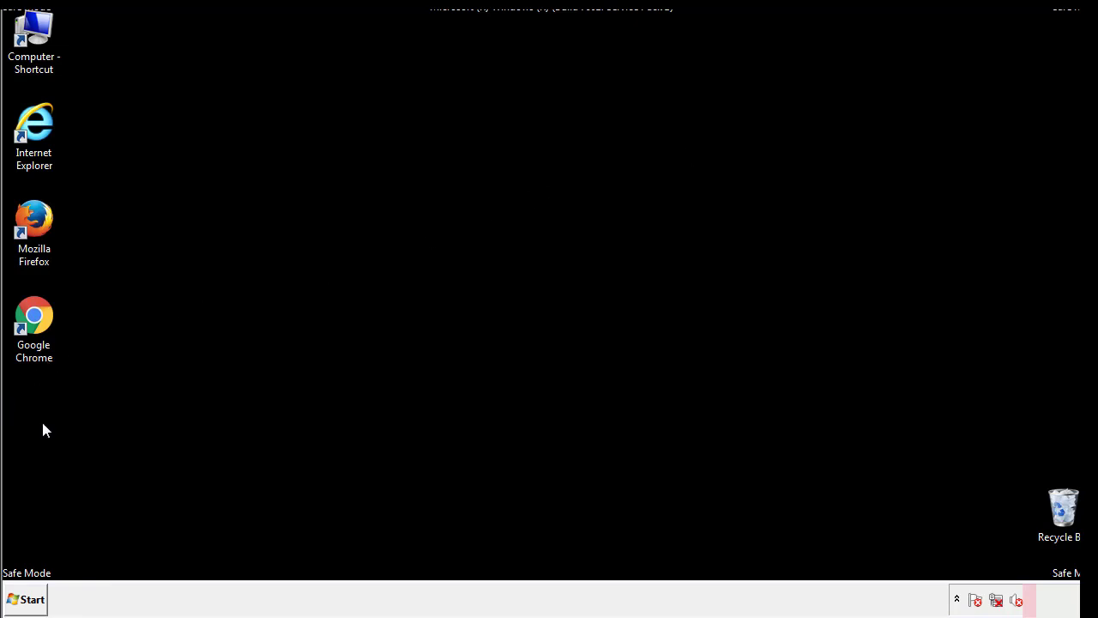
Step: Search Windows for msconfig and launch it to open System Configuration
click(22, 600)
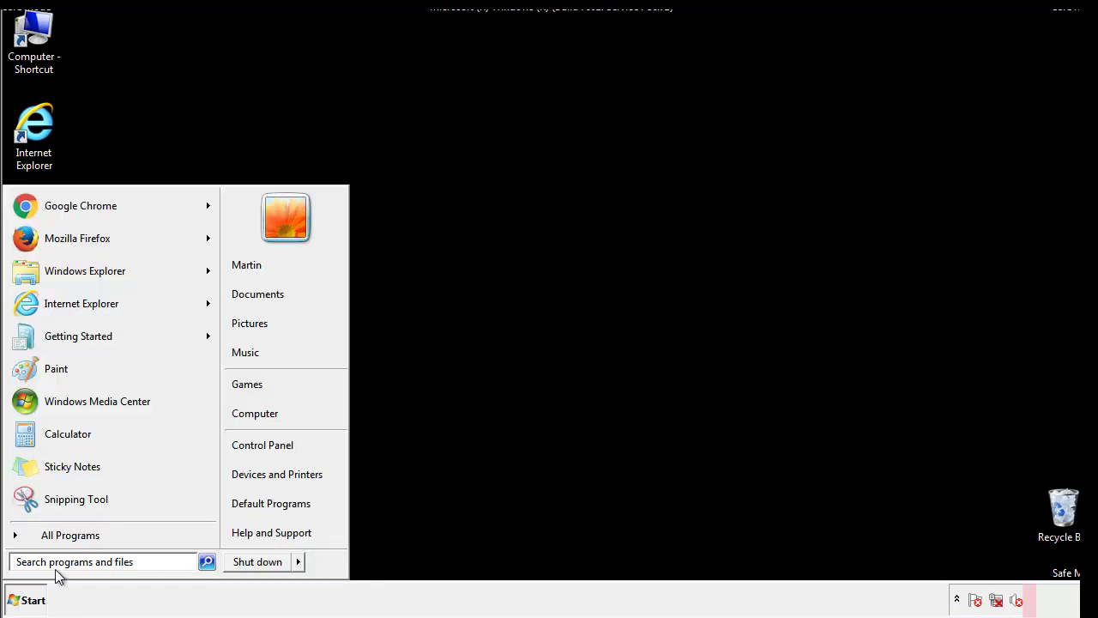
text(mscon)
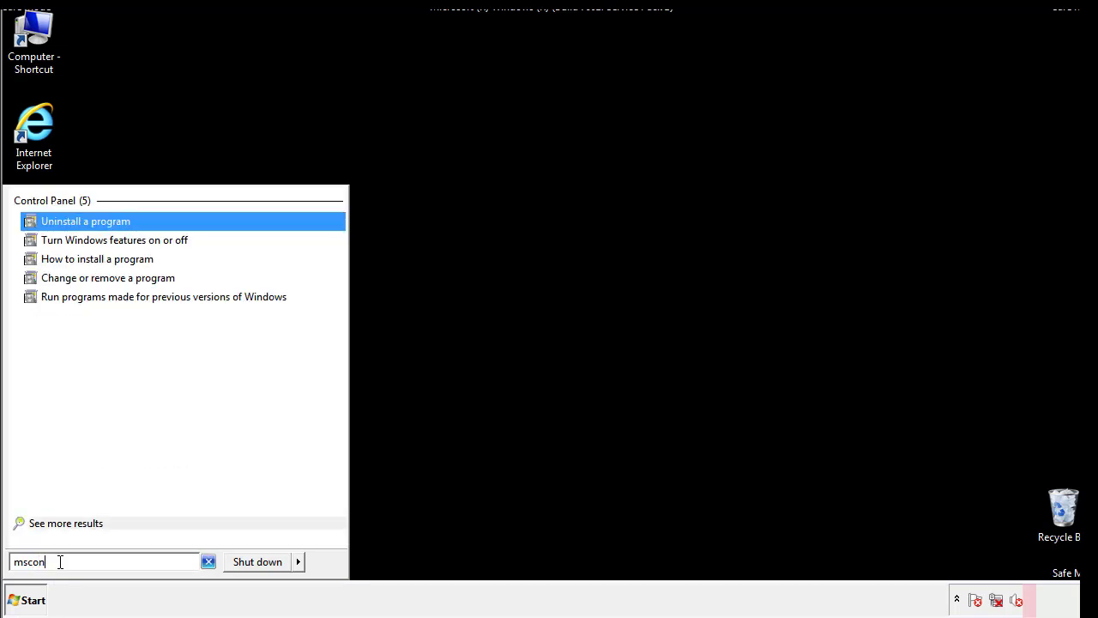
text(fig)
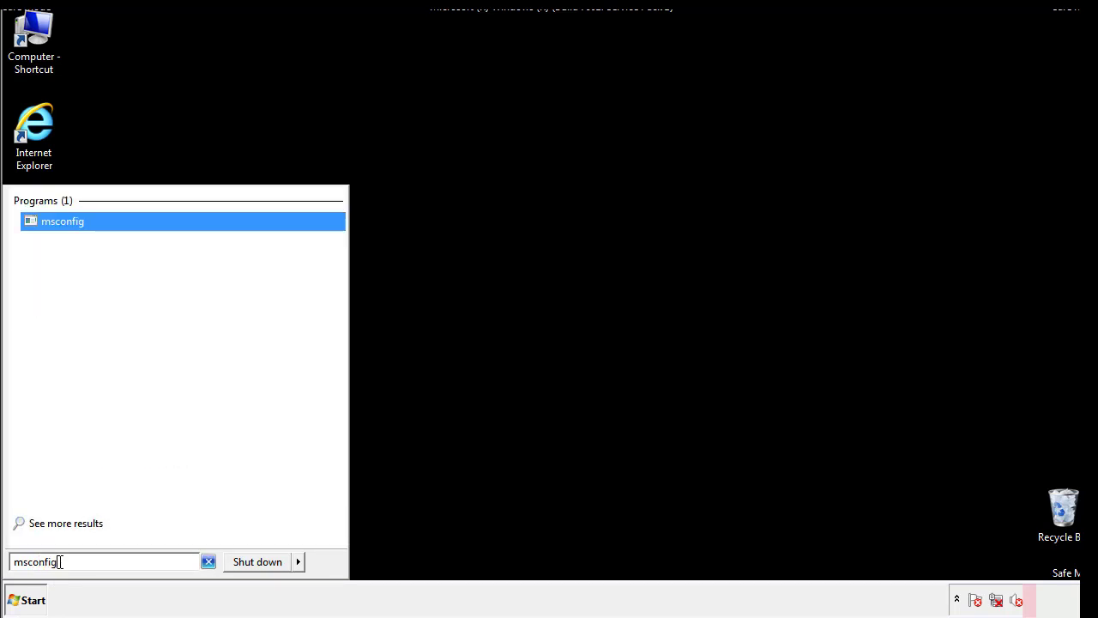
key(Return)
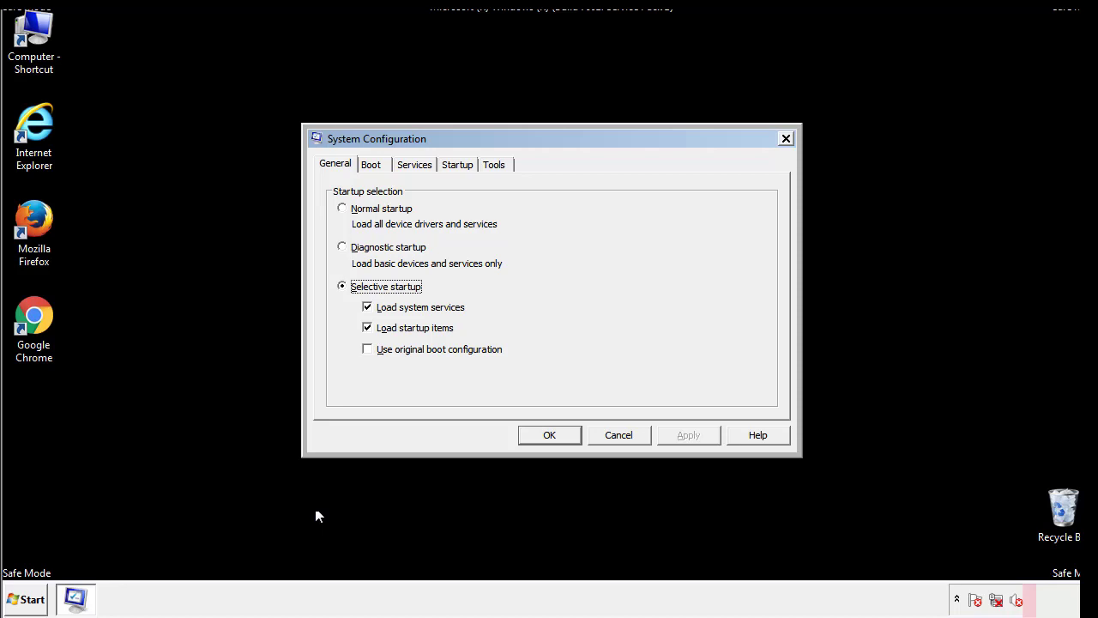
Step: Disable the Safe boot option for Windows 7, apply the boot settings and restart the computer
click(374, 164)
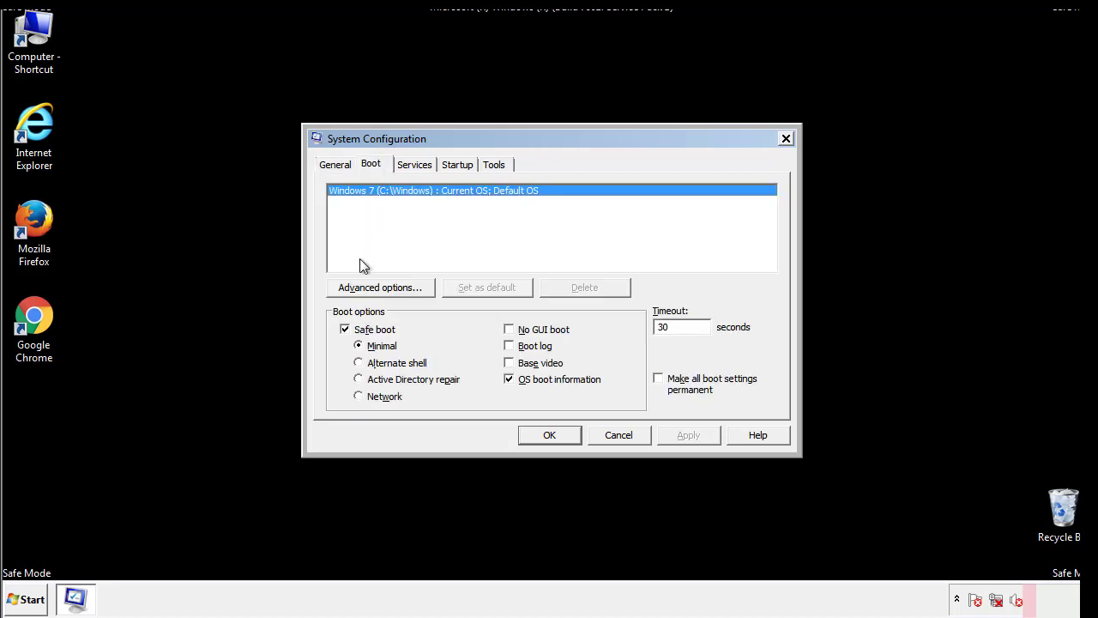
click(346, 331)
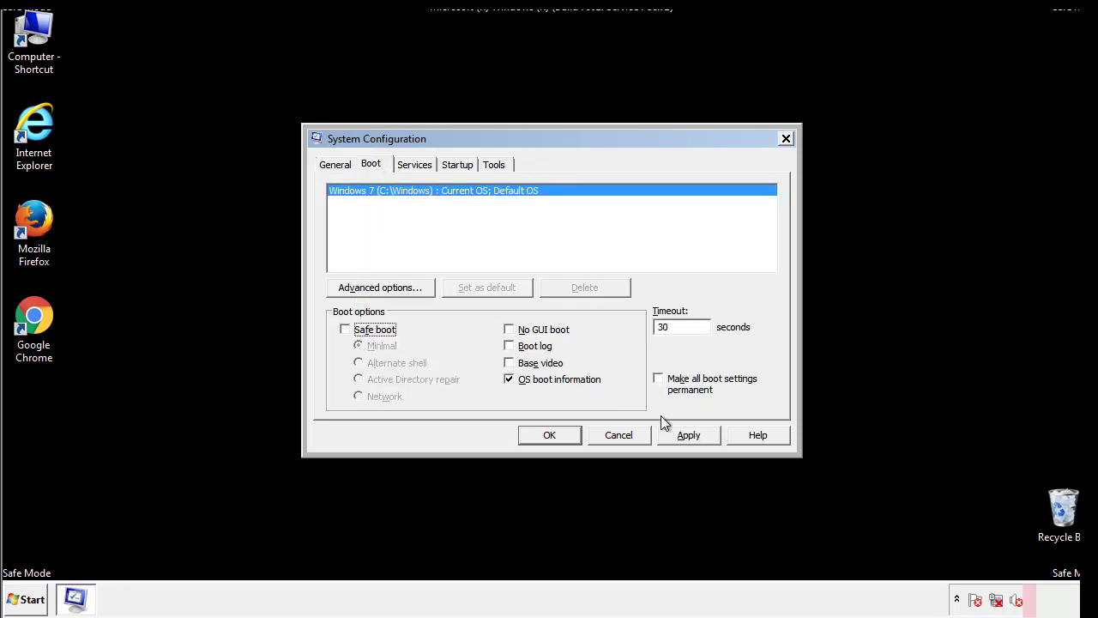
click(690, 434)
click(547, 435)
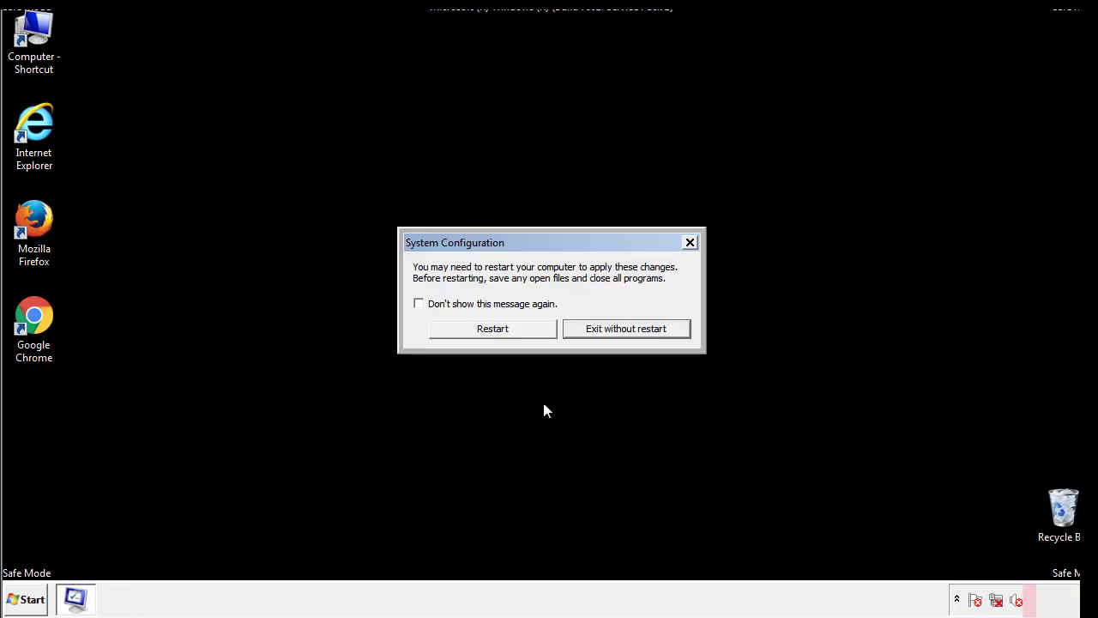
click(509, 333)
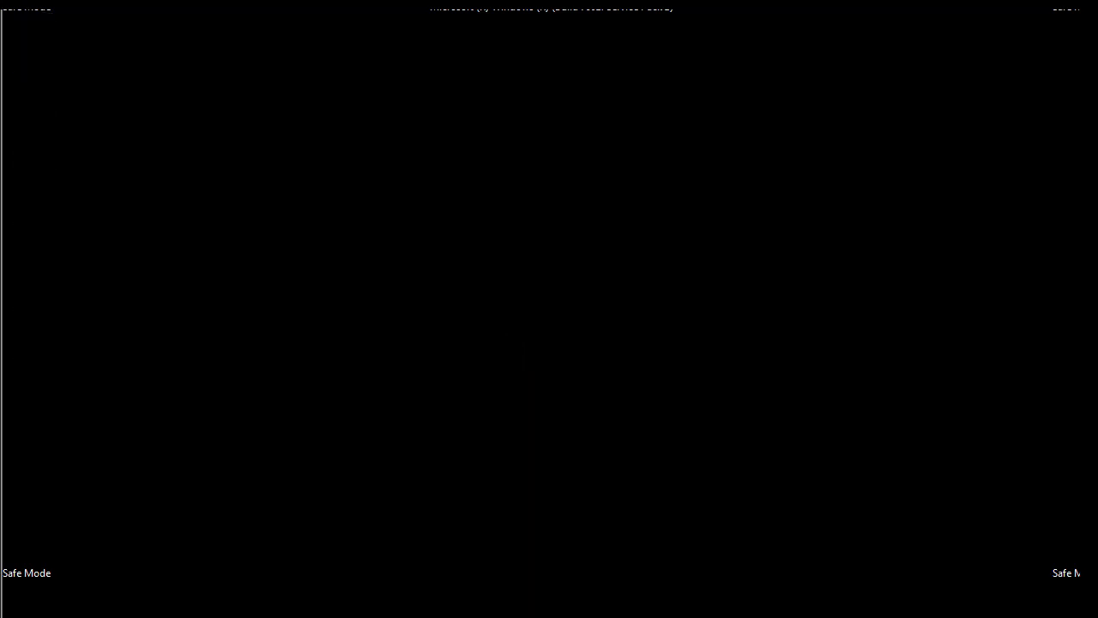